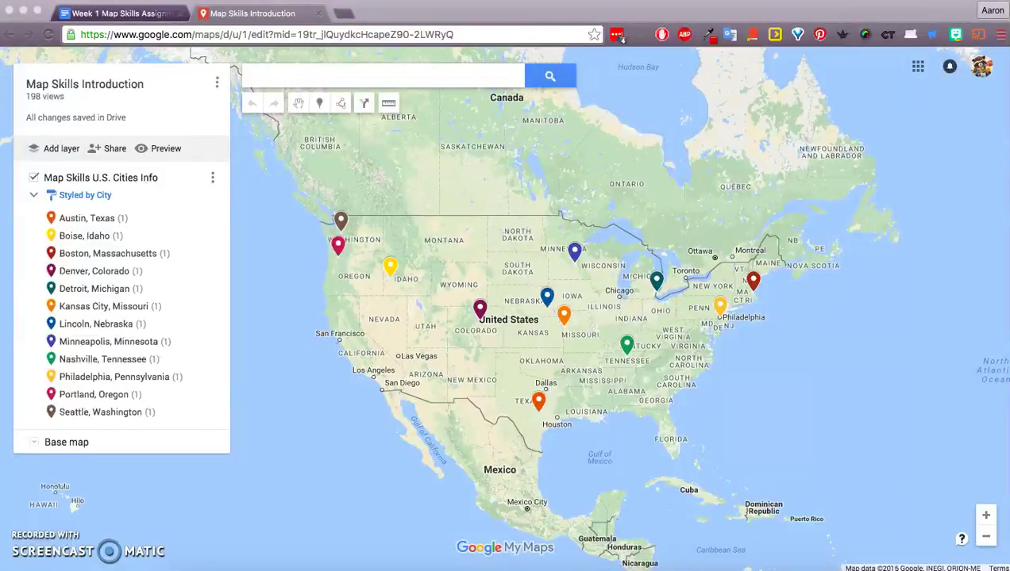
Review the Boston, Philadelphia, Boise and Seattle pins' info cards on the map.
{"action": "left_click", "coordinate": [752, 283]}
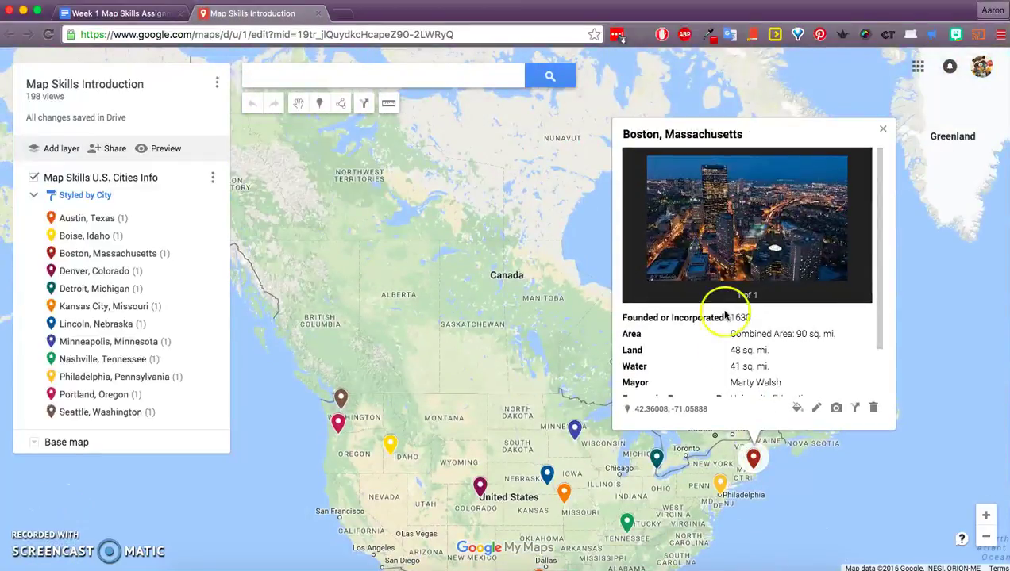
{"action": "left_click", "coordinate": [719, 482]}
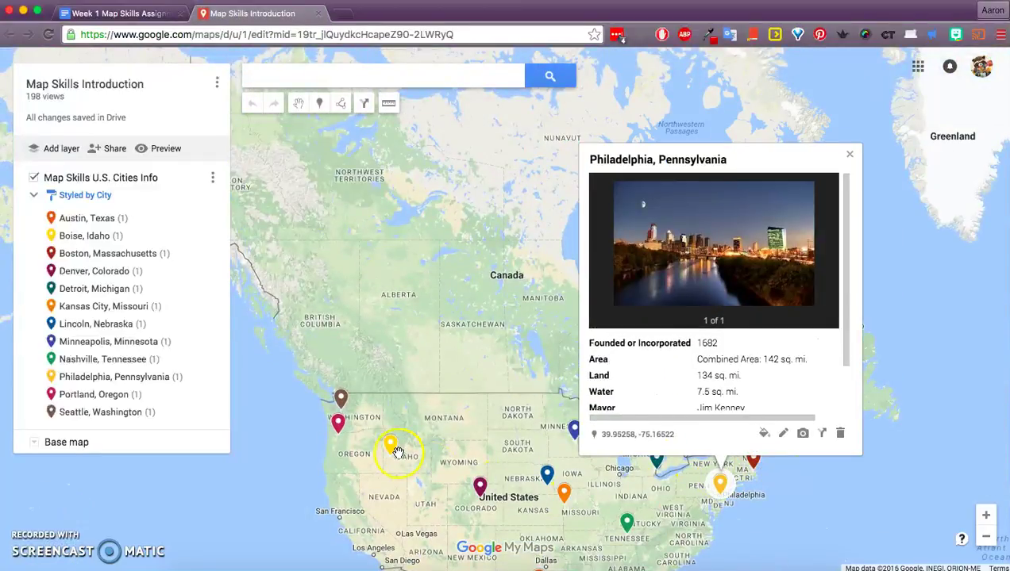
{"action": "left_click", "coordinate": [391, 445]}
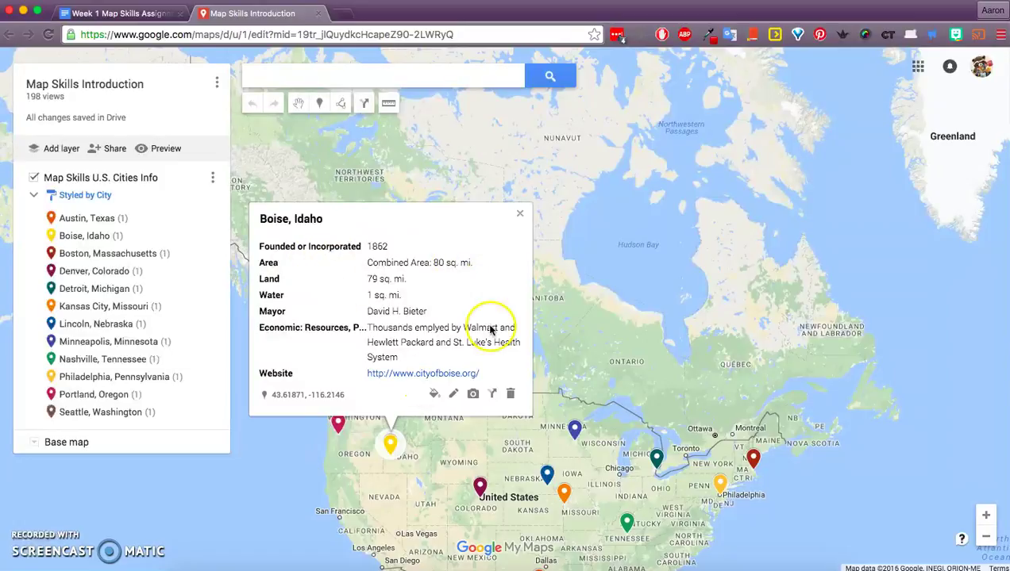
{"action": "left_click", "coordinate": [523, 217]}
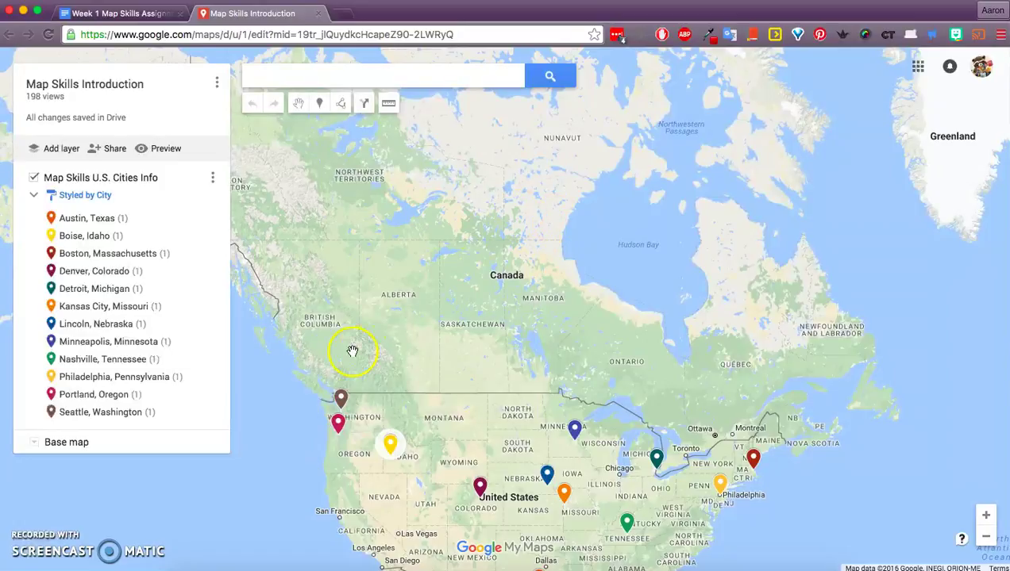
{"action": "left_click", "coordinate": [343, 397]}
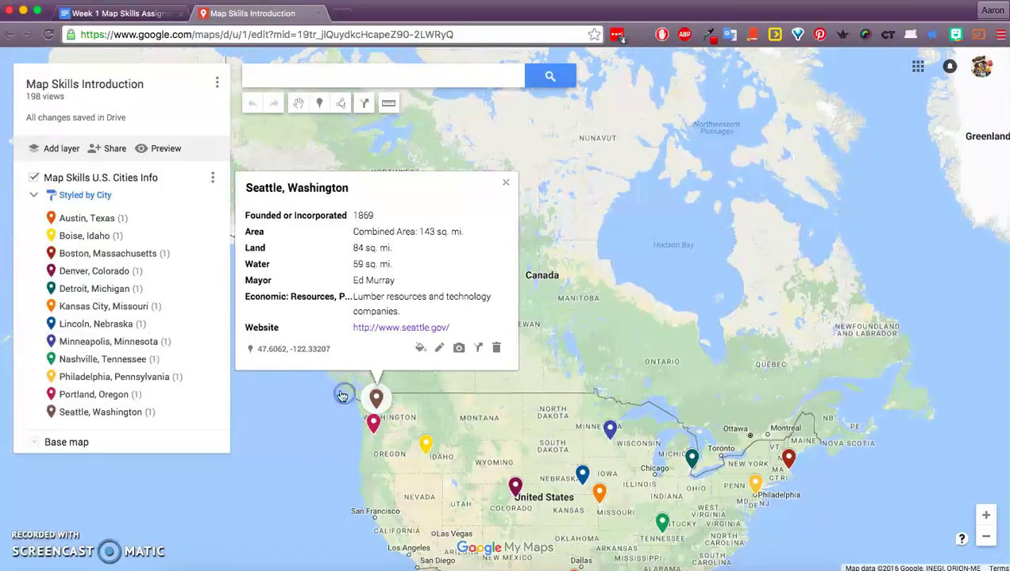
{"action": "left_click", "coordinate": [506, 184]}
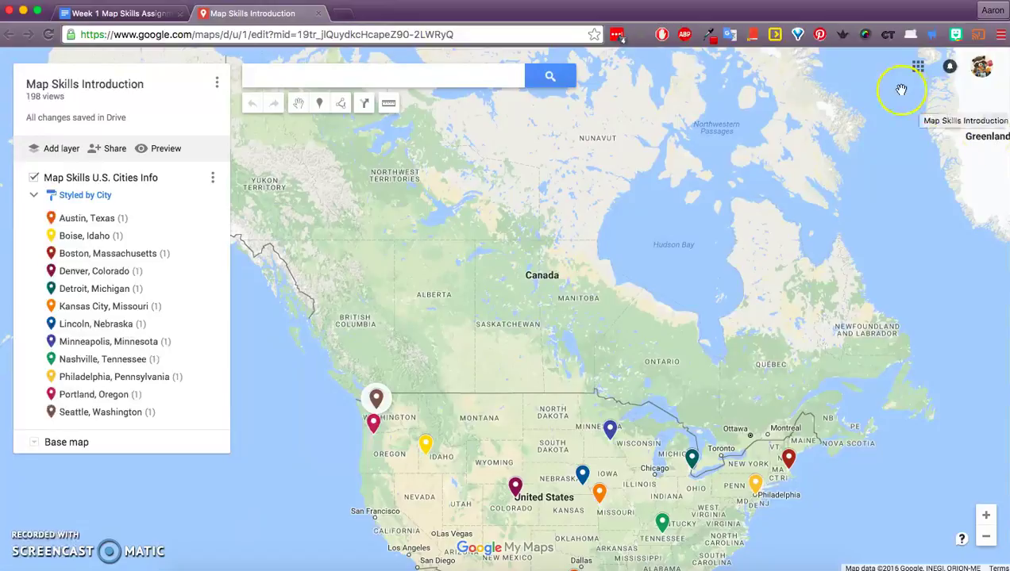
Create a new blank Google Doc from Google Drive.
{"action": "left_click", "coordinate": [917, 66]}
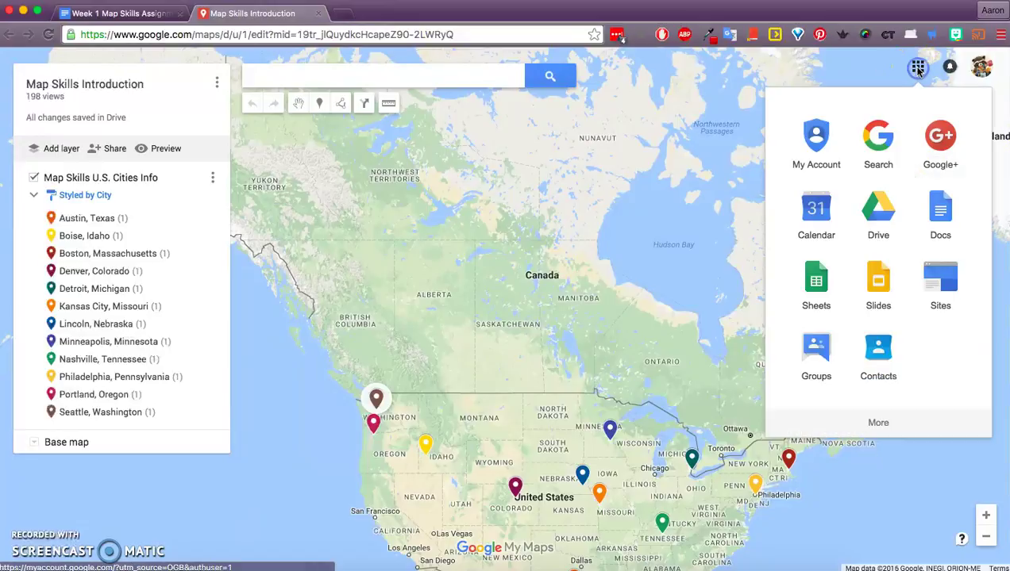
{"action": "left_click", "coordinate": [881, 208]}
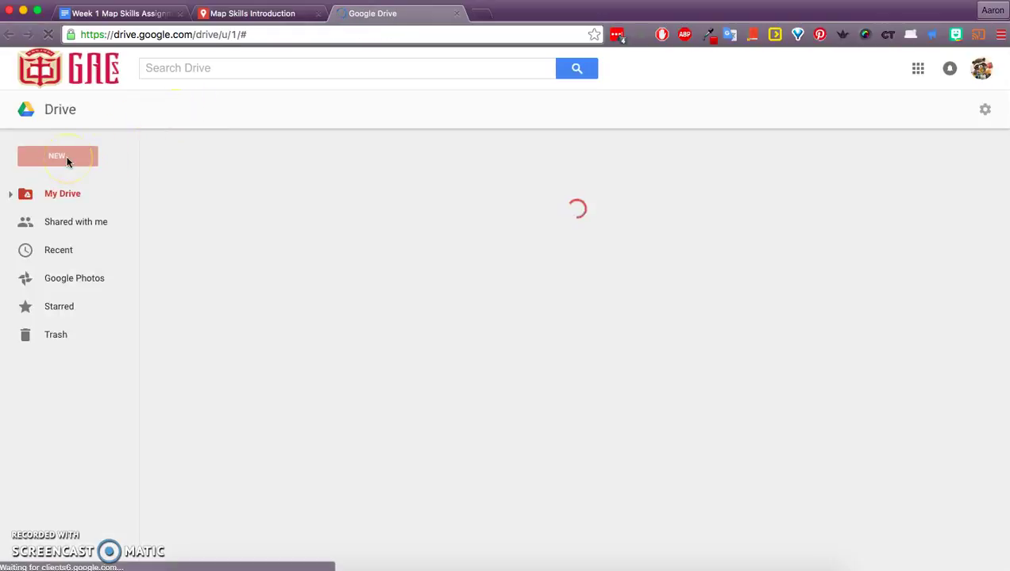
{"action": "left_click", "coordinate": [67, 160]}
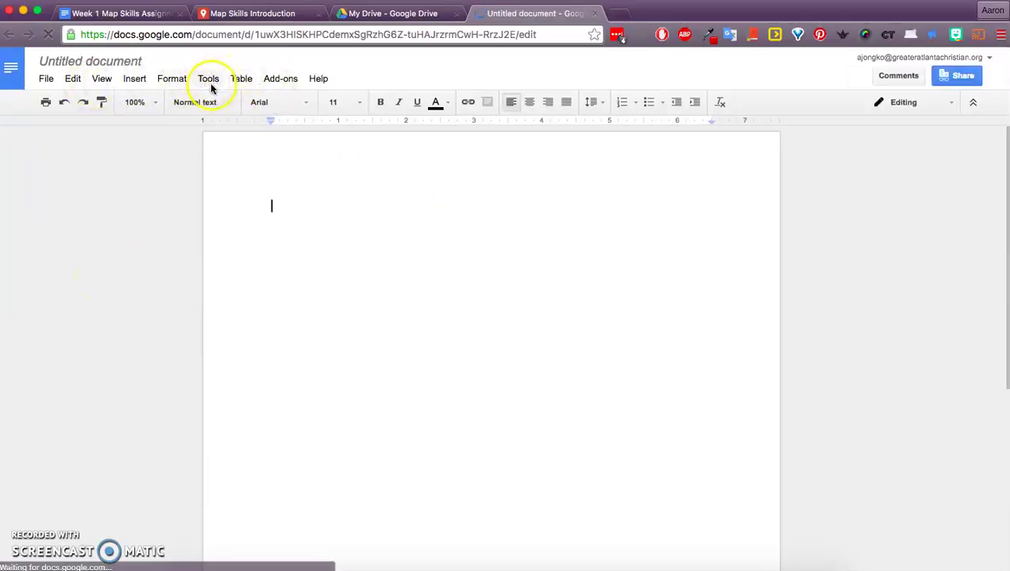
Open the Research panel beside the blank document with the search type set to Images.
{"action": "left_click", "coordinate": [209, 82]}
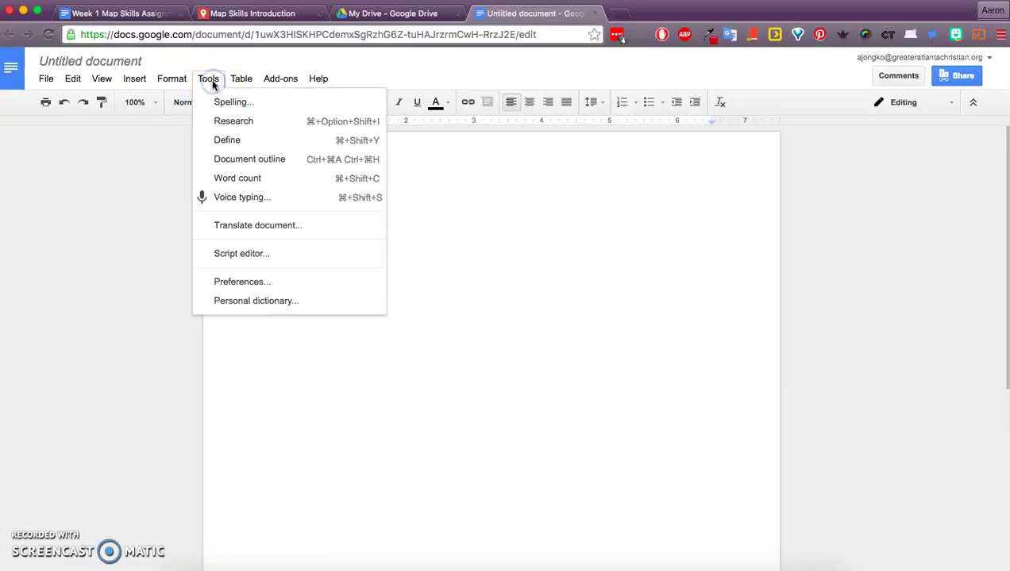
{"action": "left_click", "coordinate": [234, 127]}
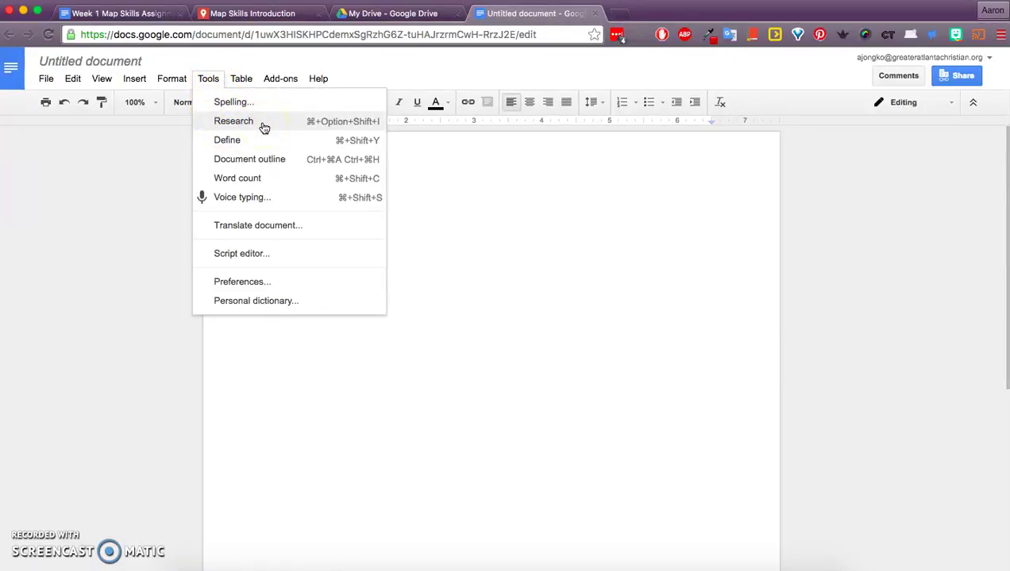
{"action": "left_click", "coordinate": [263, 125]}
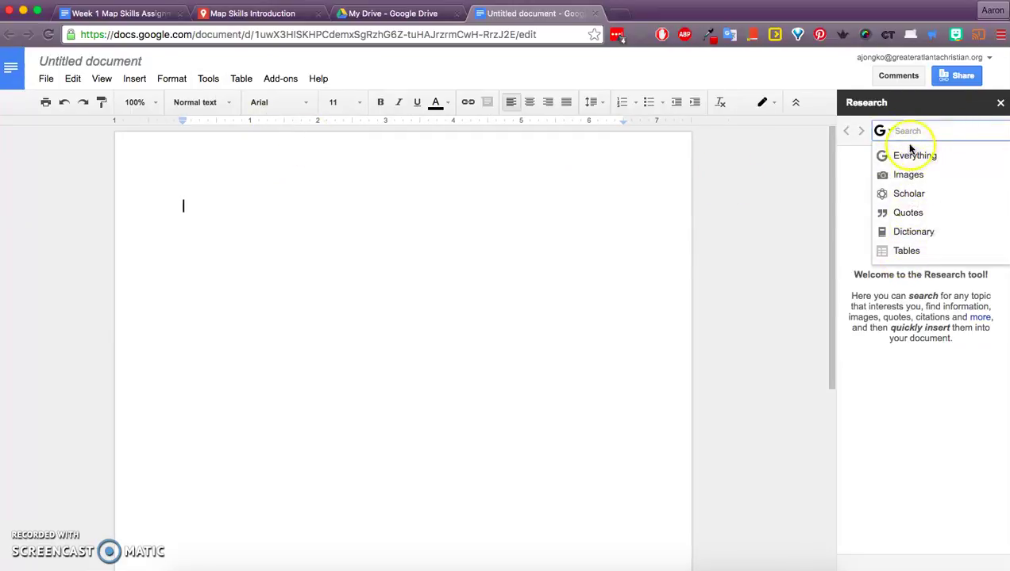
{"action": "left_click", "coordinate": [915, 175]}
{"action": "left_click", "coordinate": [882, 131]}
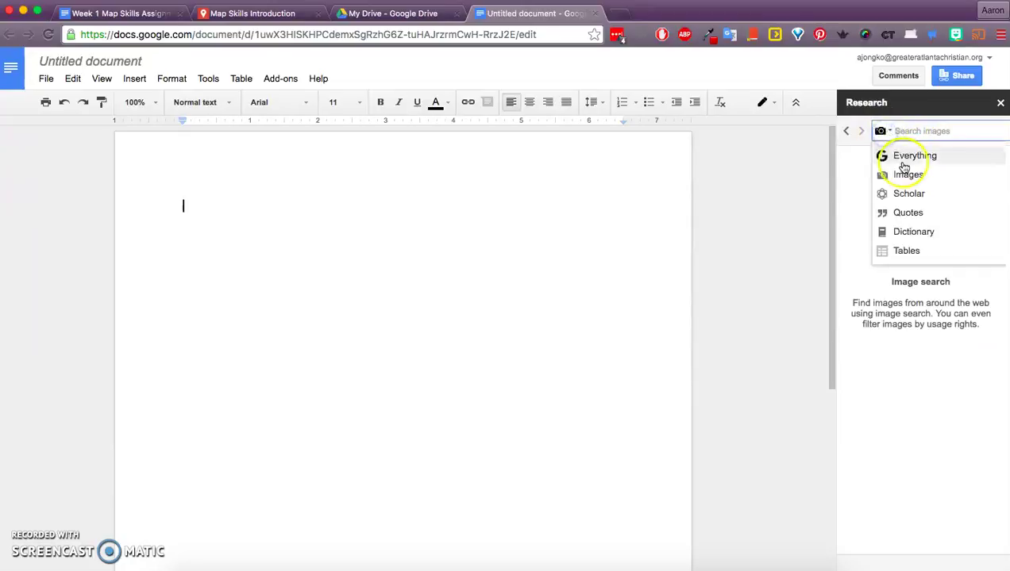
{"action": "left_click", "coordinate": [905, 173]}
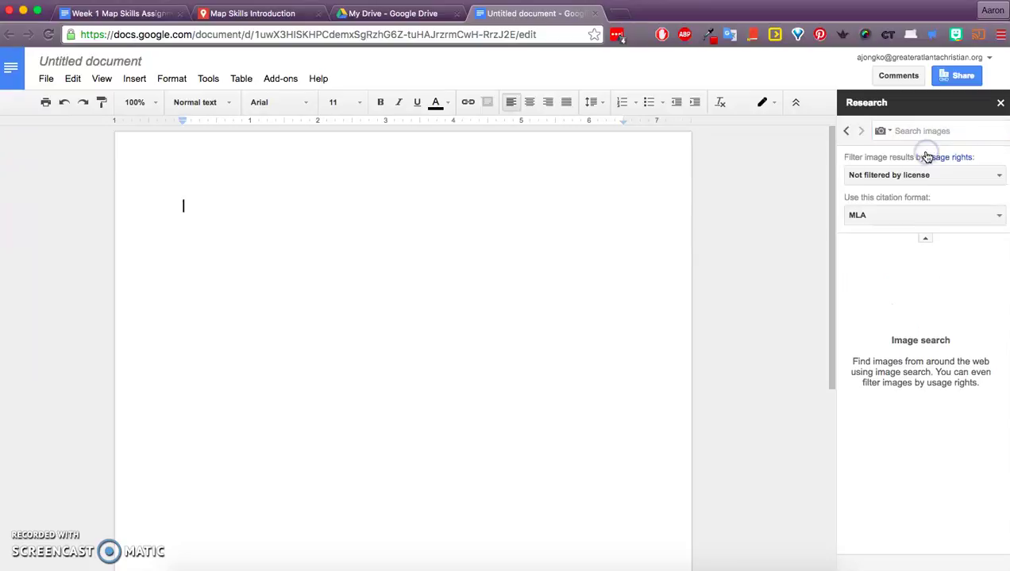
Limit Research images to 'Free to use, share or modify, even commercially' with APA citations.
{"action": "left_click", "coordinate": [936, 175]}
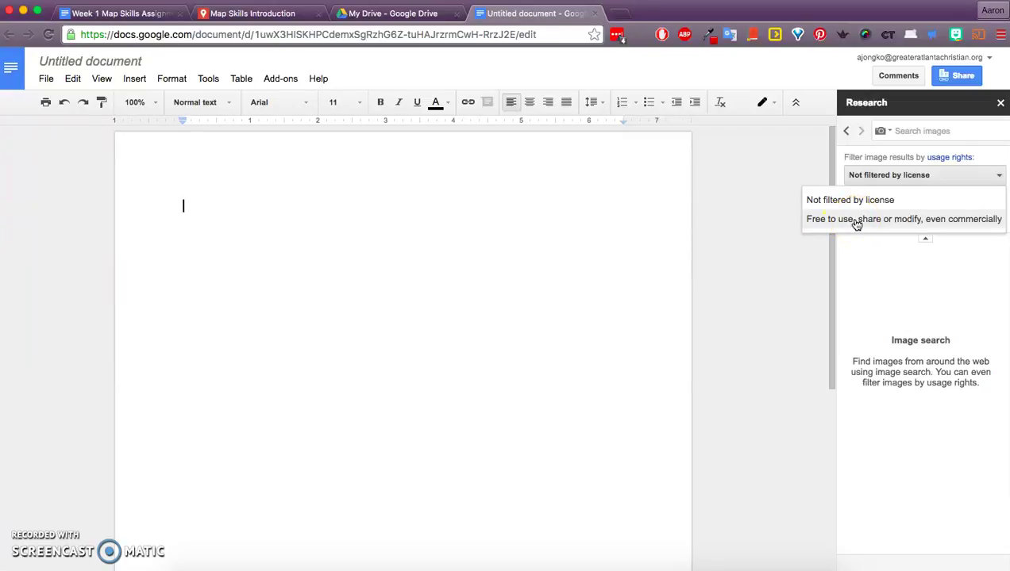
{"action": "left_click", "coordinate": [857, 221]}
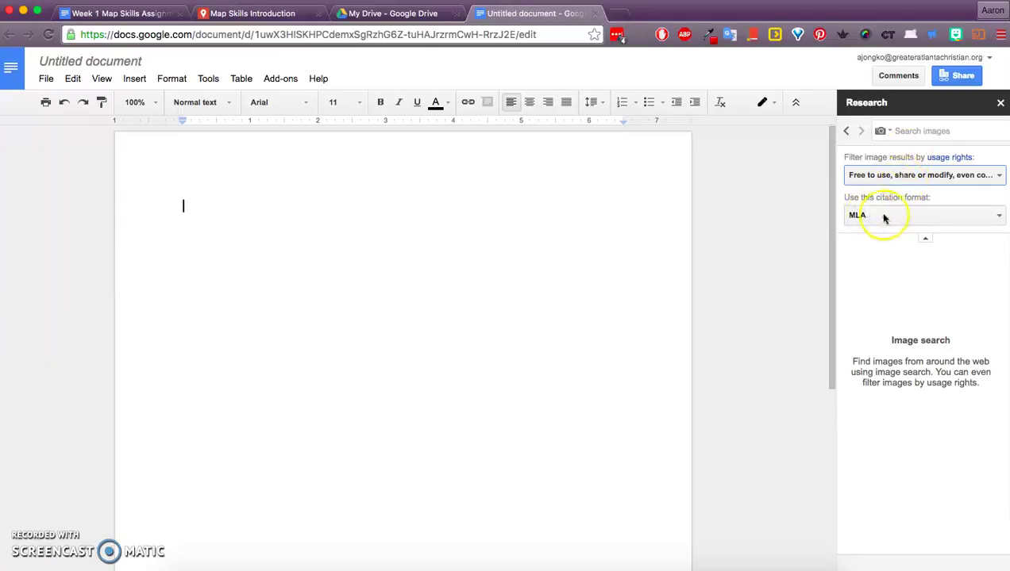
{"action": "left_click", "coordinate": [881, 221]}
{"action": "left_click", "coordinate": [879, 219]}
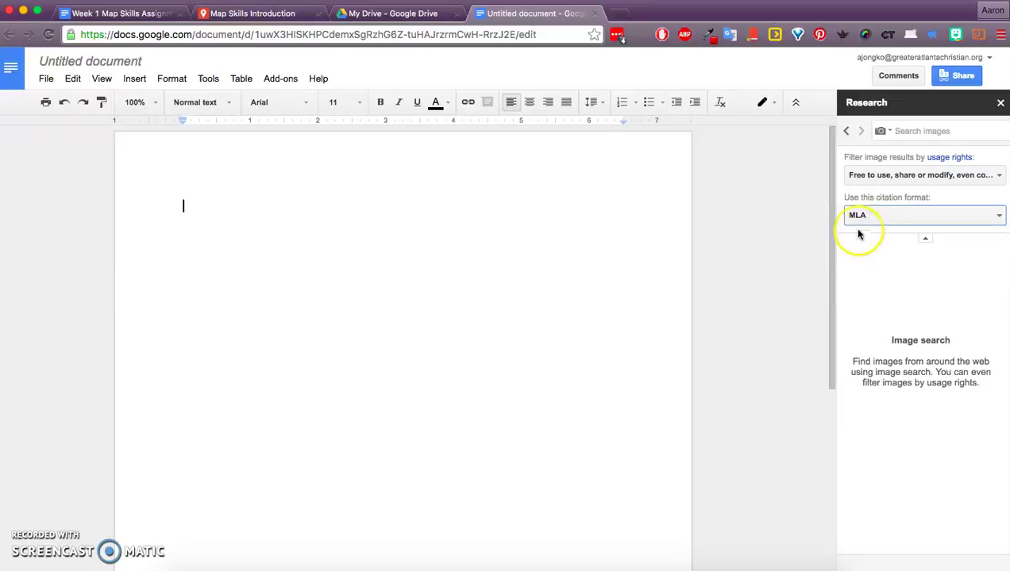
{"action": "left_click", "coordinate": [877, 219]}
{"action": "left_click", "coordinate": [871, 260]}
{"action": "left_click", "coordinate": [870, 259]}
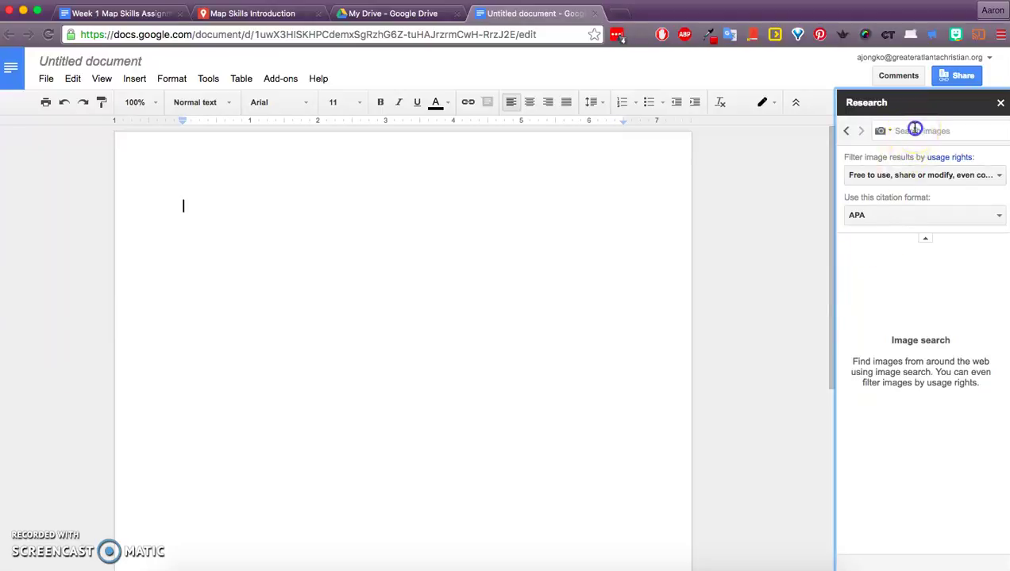
Run a Research image search for 'seattle washington'.
{"action": "left_click", "coordinate": [914, 129]}
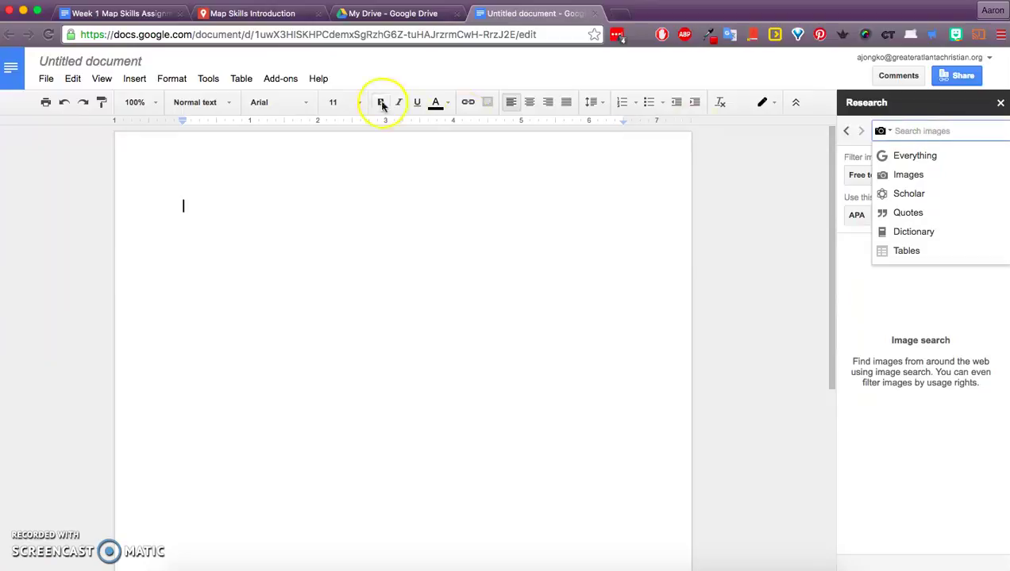
{"action": "left_click", "coordinate": [238, 14]}
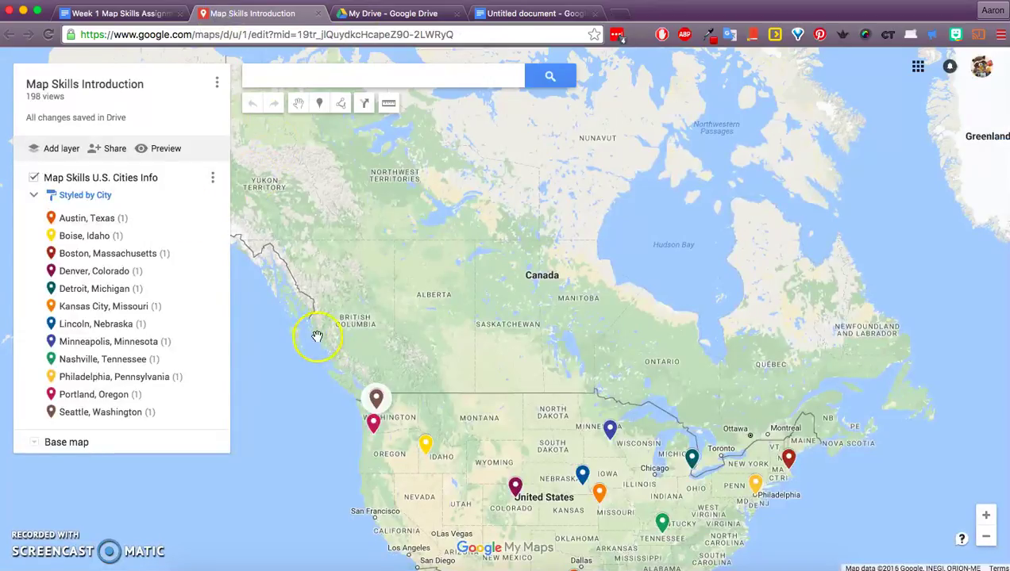
{"action": "left_click", "coordinate": [376, 400]}
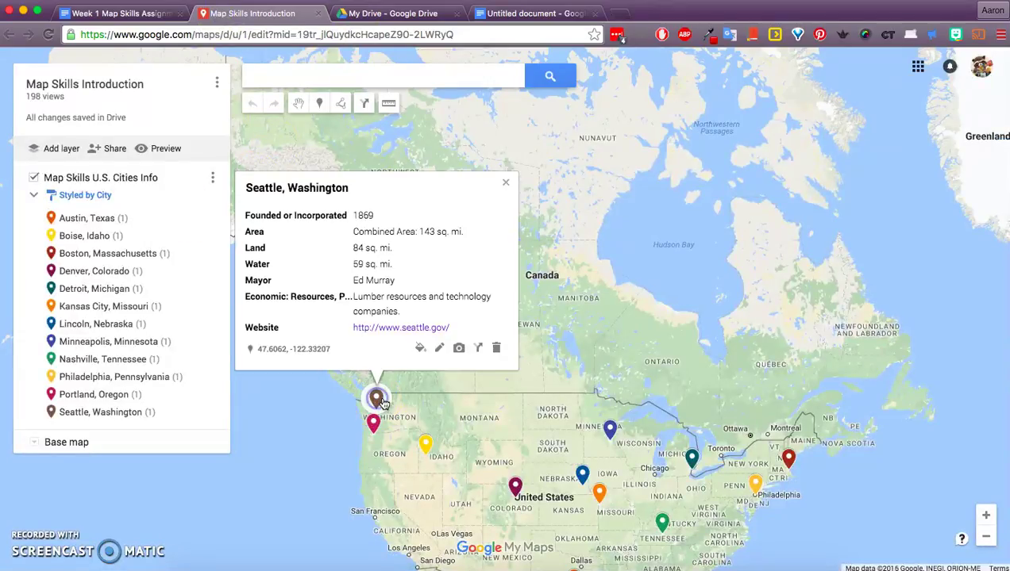
{"action": "left_click", "coordinate": [524, 14]}
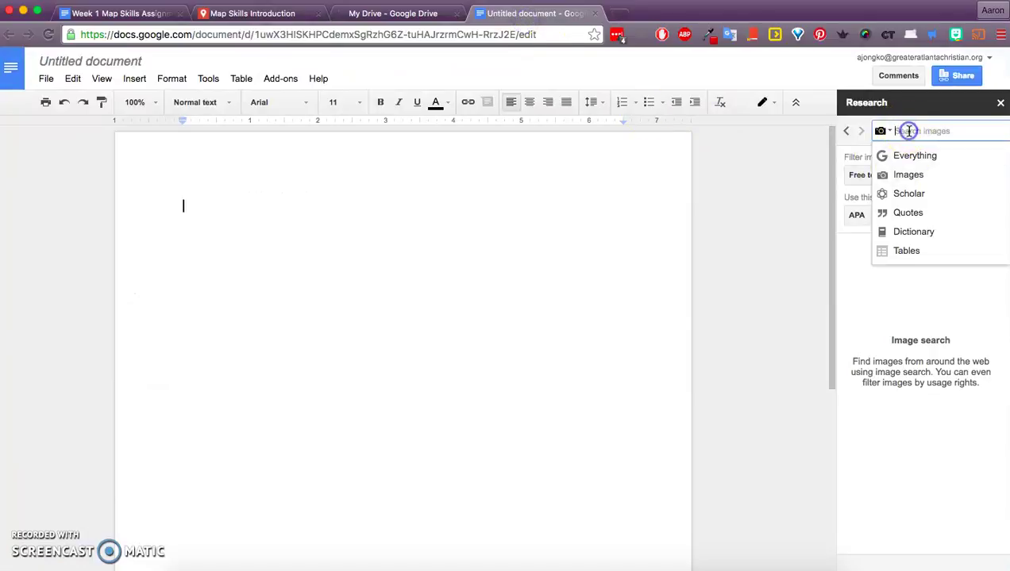
{"action": "type", "text": "seattle washington"}
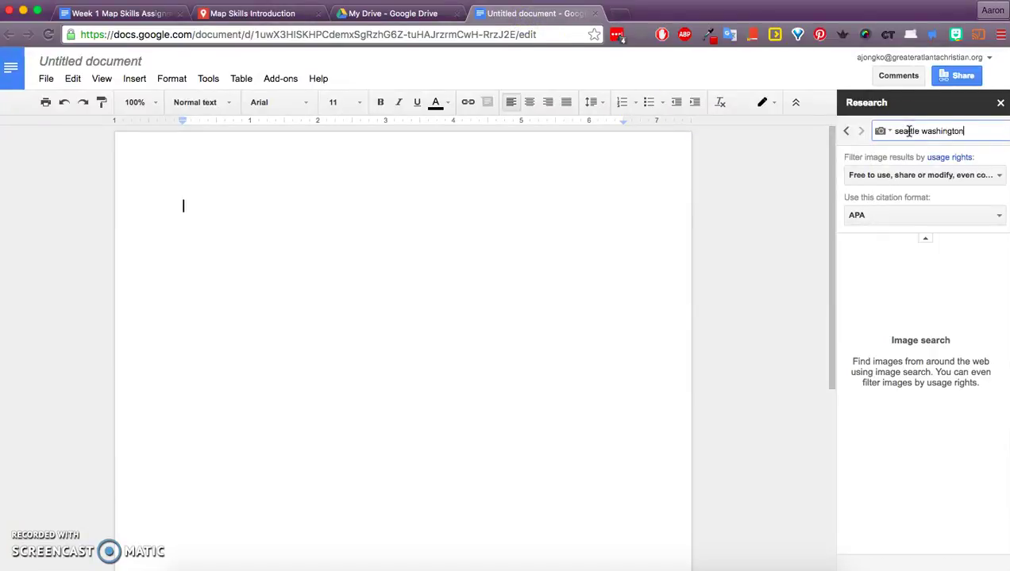
{"action": "key", "text": "Return"}
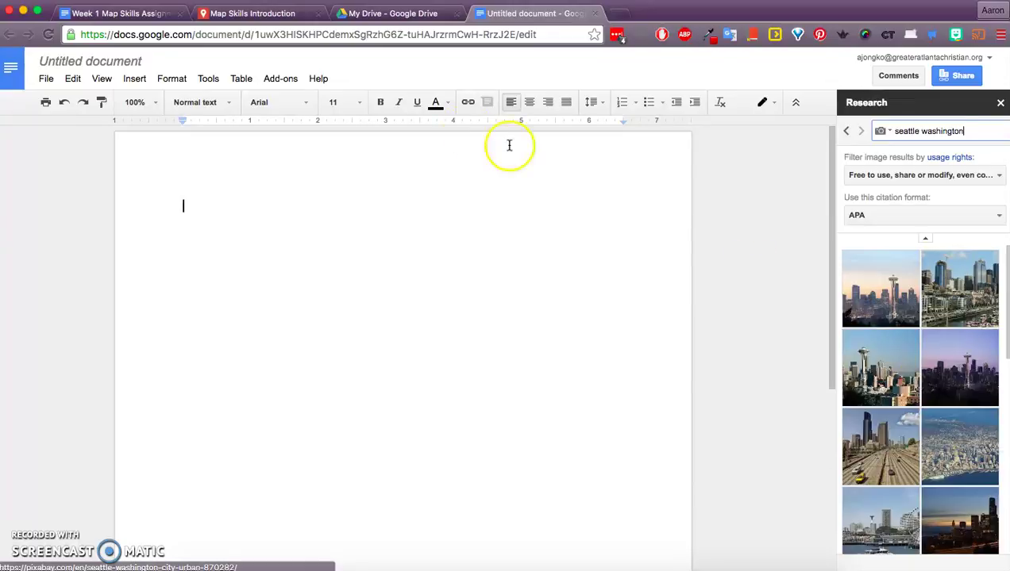
Copy the image address of the pixabay Space Needle skyline photo.
{"action": "left_click", "coordinate": [252, 13]}
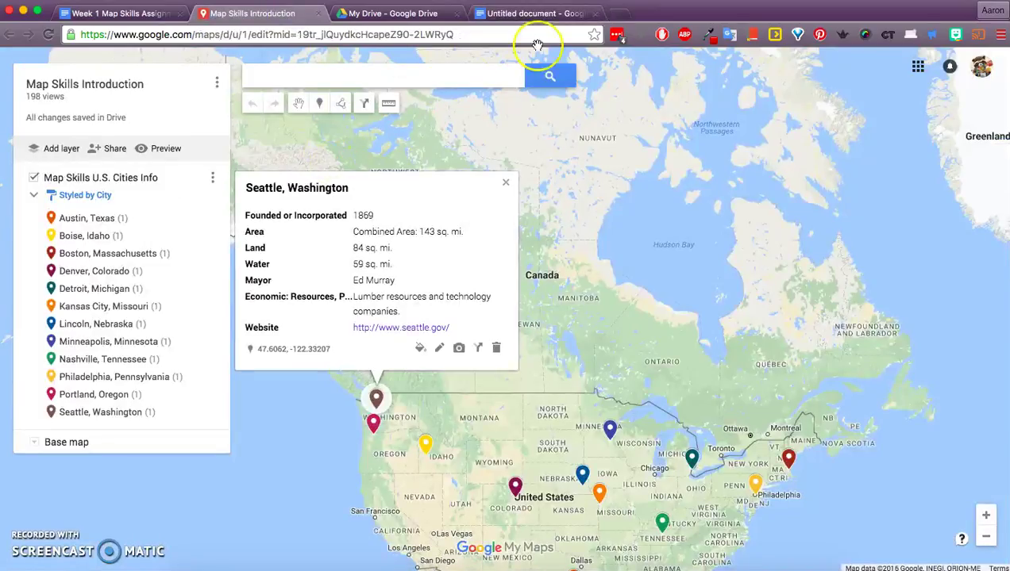
{"action": "left_click", "coordinate": [537, 13]}
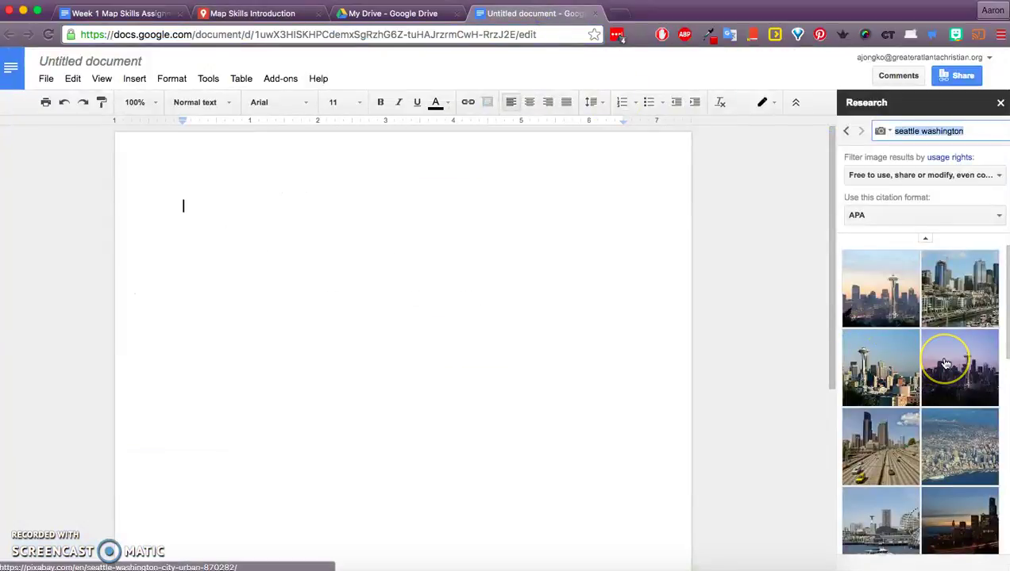
{"action": "mouse_move", "coordinate": [958, 367]}
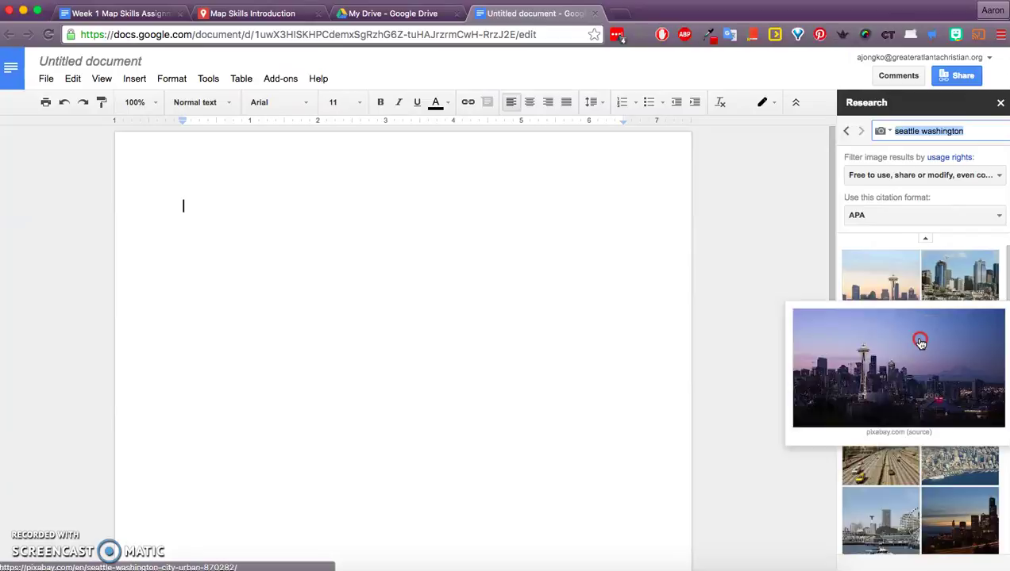
{"action": "right_click", "coordinate": [920, 342]}
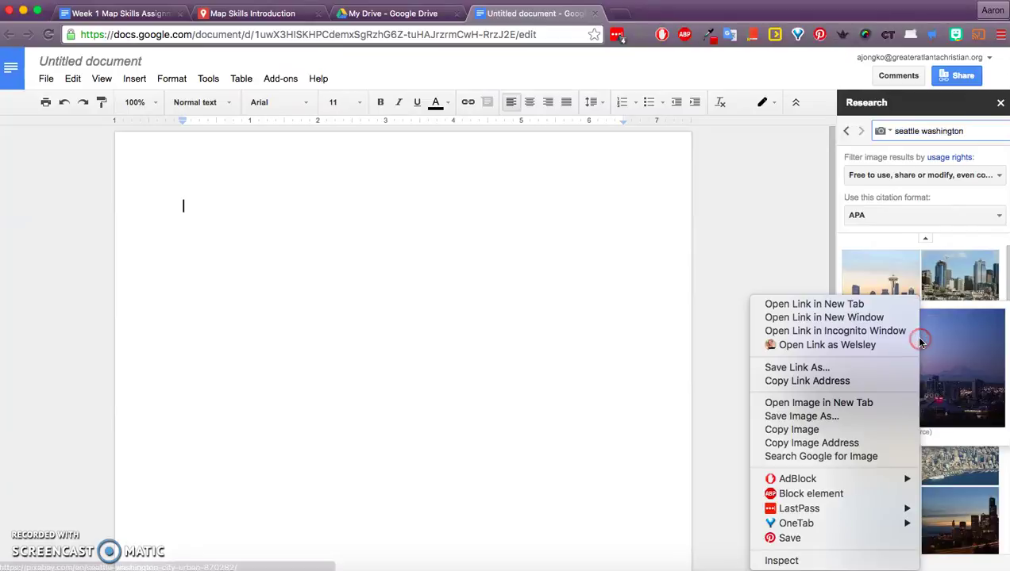
{"action": "left_click", "coordinate": [818, 443]}
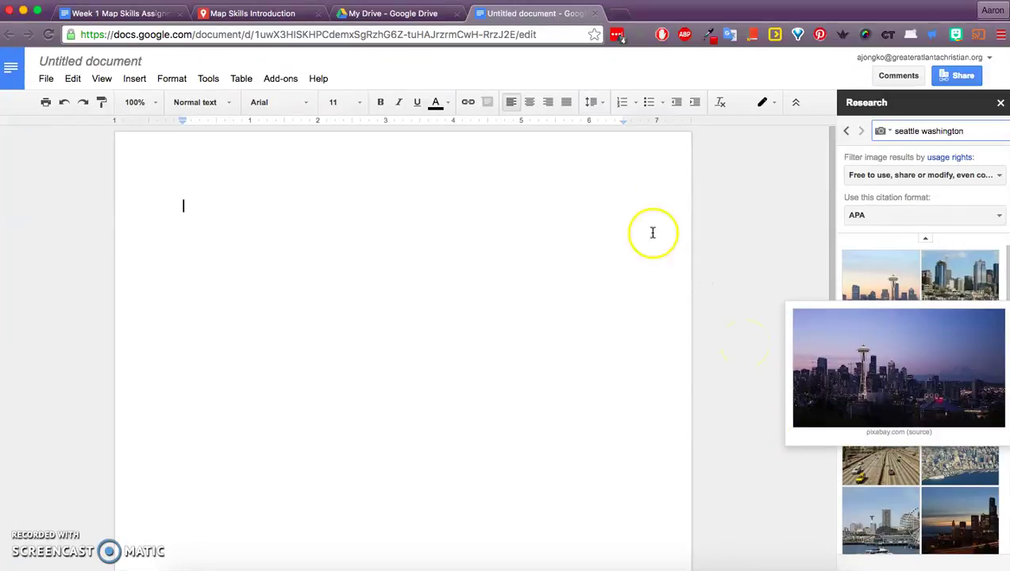
Paste the copied Space Needle photo address as the Seattle, Washington pin's image URL.
{"action": "left_click", "coordinate": [253, 15]}
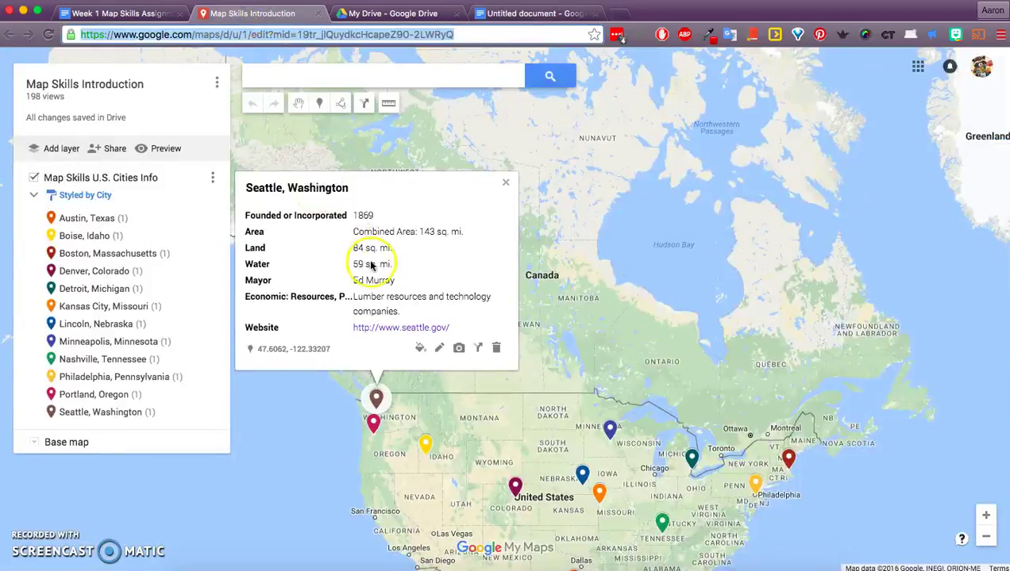
{"action": "left_click", "coordinate": [505, 189]}
{"action": "left_click", "coordinate": [376, 397]}
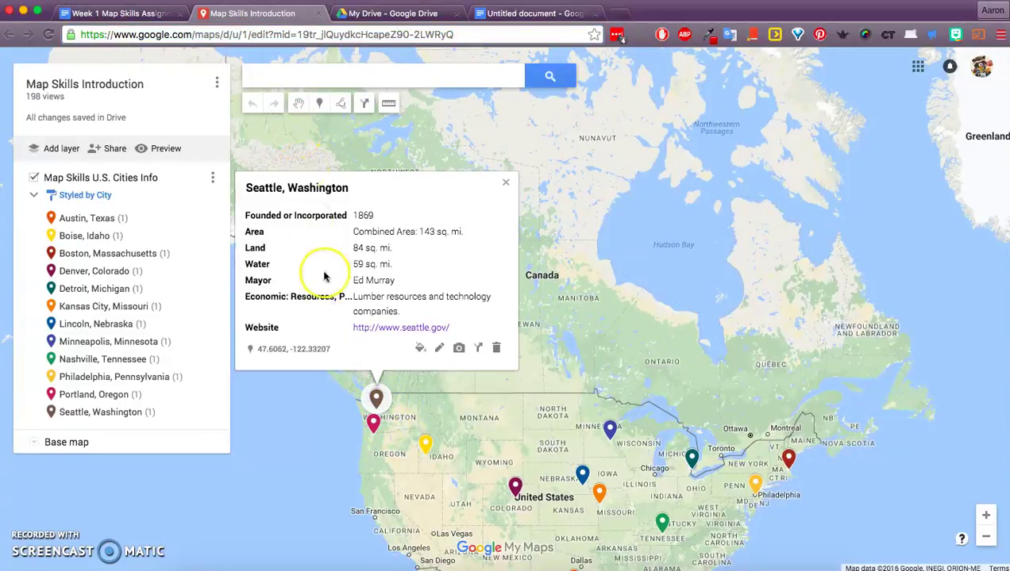
{"action": "left_click", "coordinate": [460, 349]}
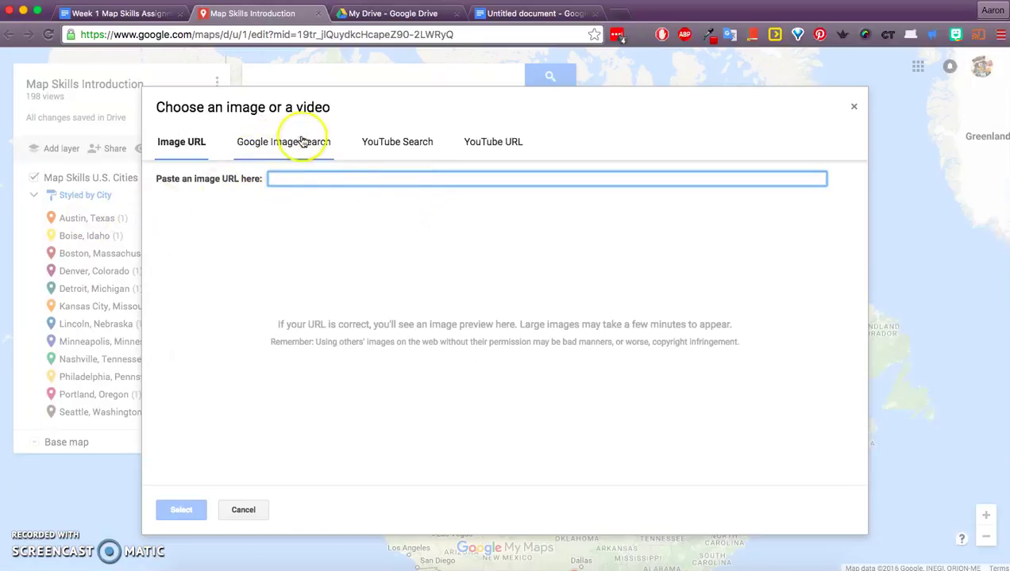
{"action": "left_click", "coordinate": [302, 142]}
{"action": "left_click", "coordinate": [395, 144]}
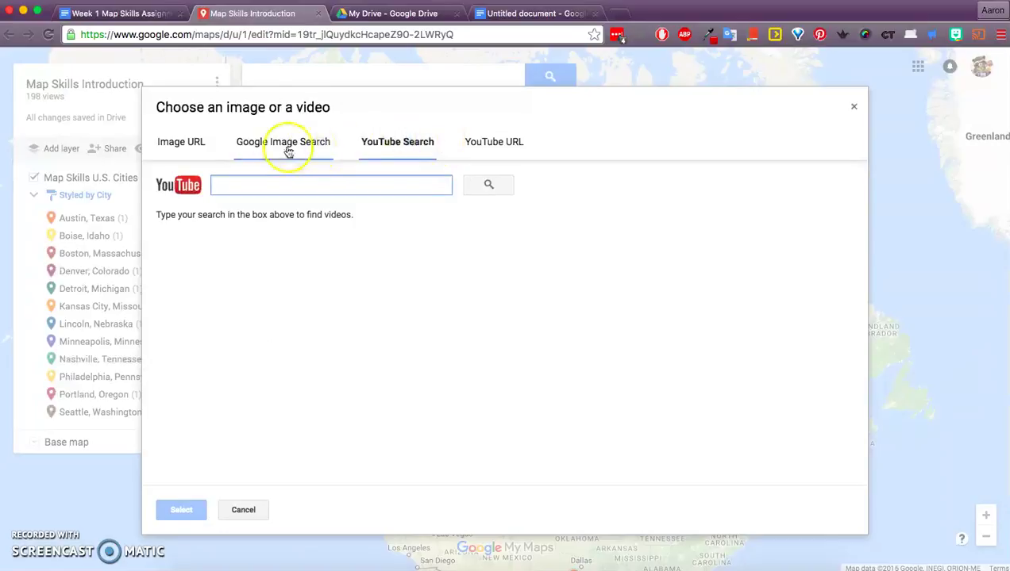
{"action": "left_click", "coordinate": [181, 147]}
{"action": "left_click", "coordinate": [210, 153]}
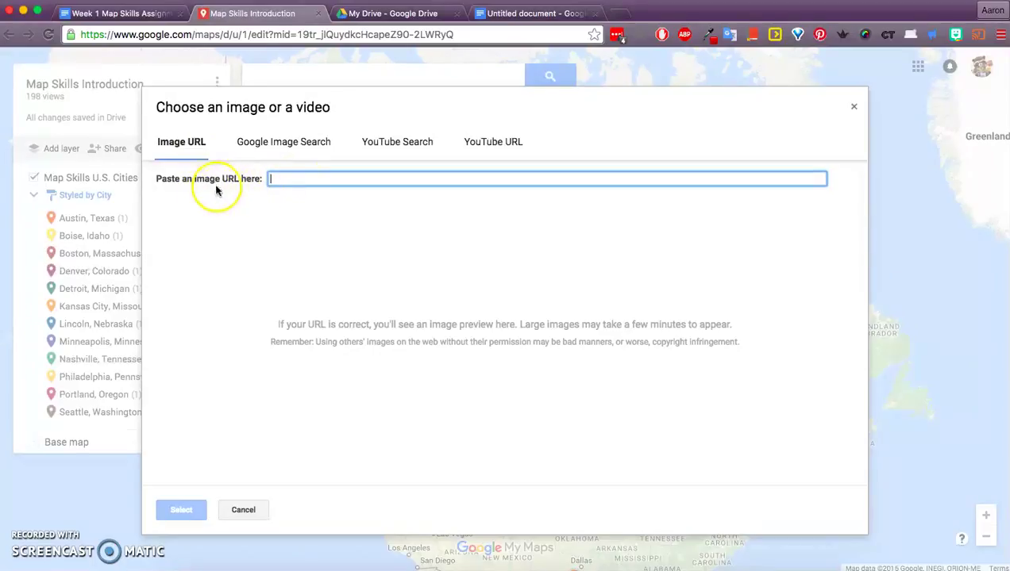
{"action": "right_click", "coordinate": [309, 180]}
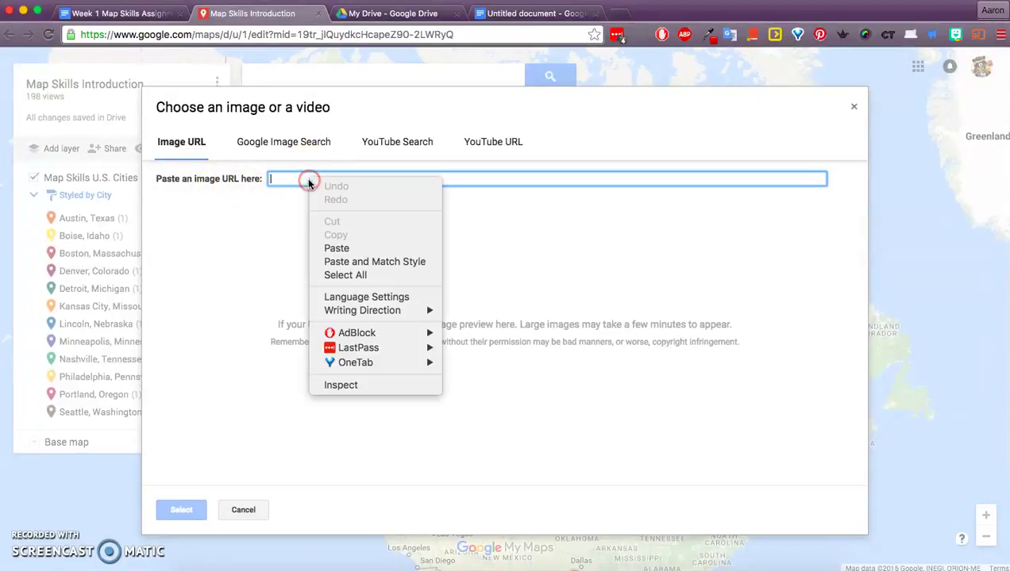
{"action": "left_click", "coordinate": [341, 248]}
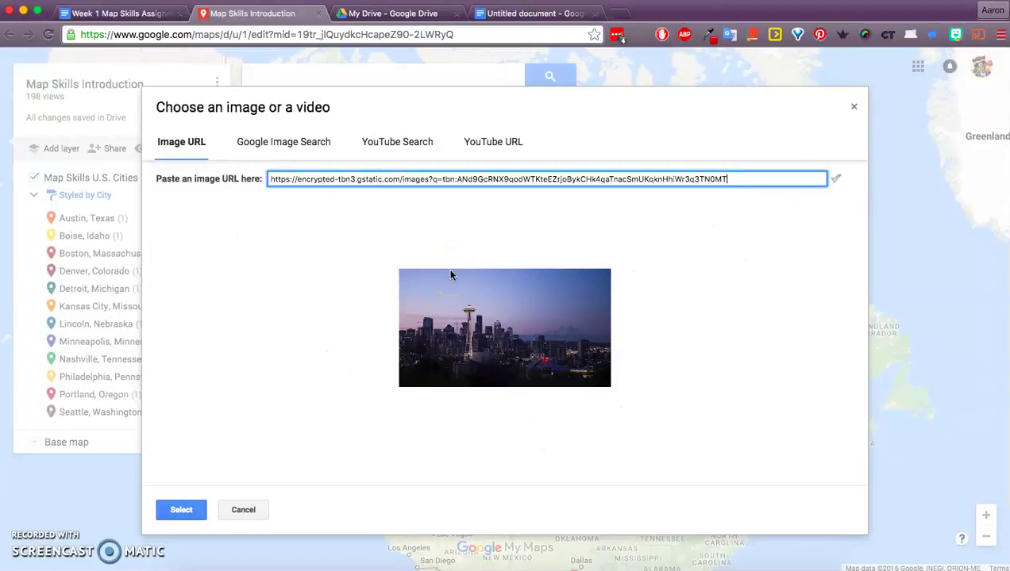
Select the pasted Space Needle photo and save it on the Seattle, Washington pin.
{"action": "left_click", "coordinate": [188, 509]}
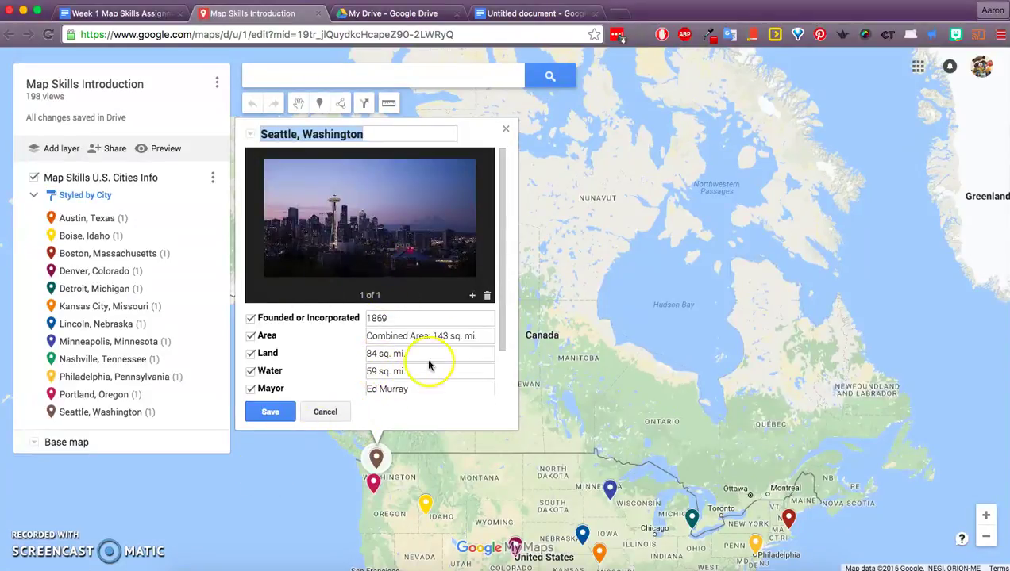
{"action": "left_click", "coordinate": [555, 239]}
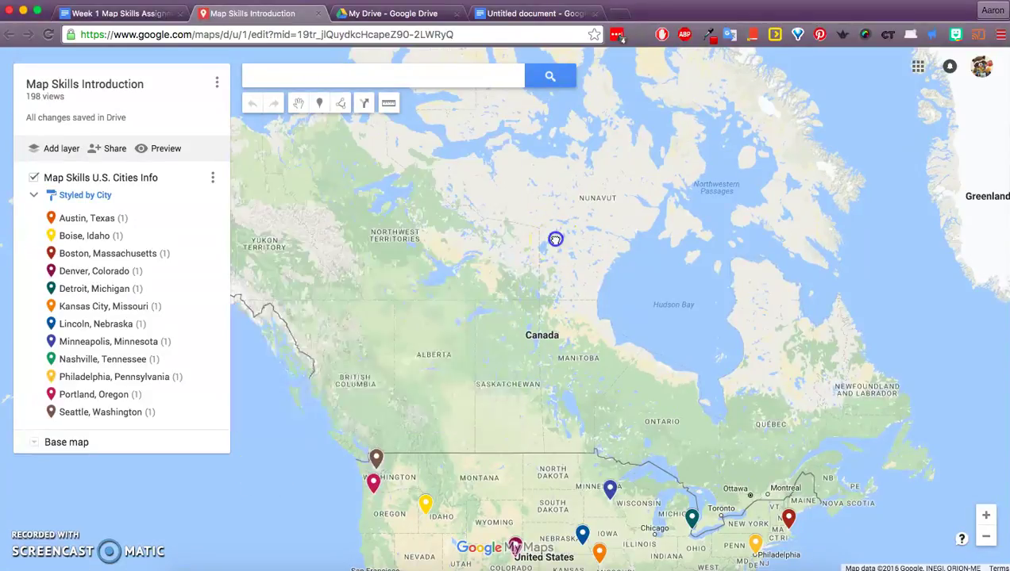
{"action": "left_click", "coordinate": [378, 455]}
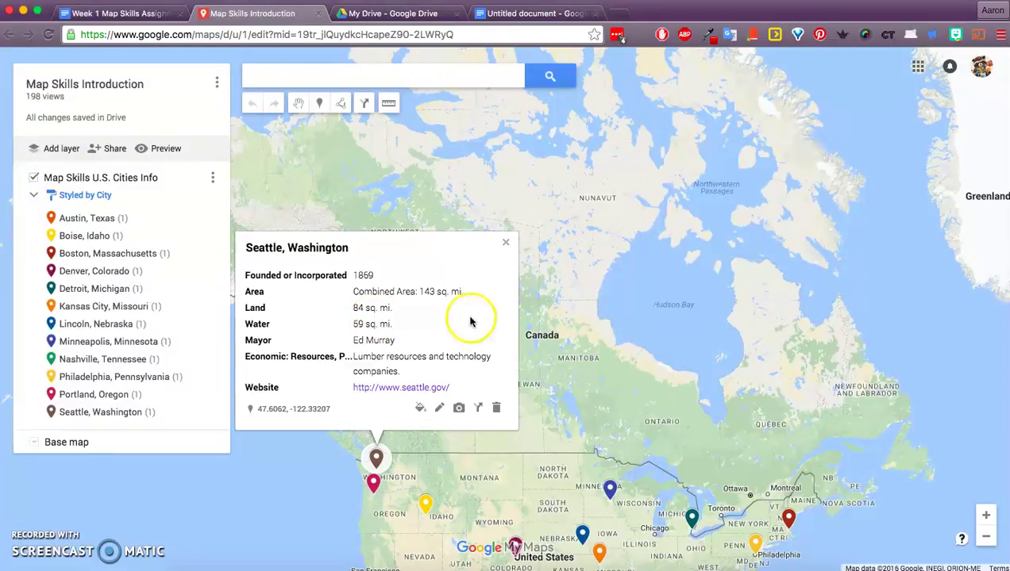
{"action": "left_click", "coordinate": [458, 408]}
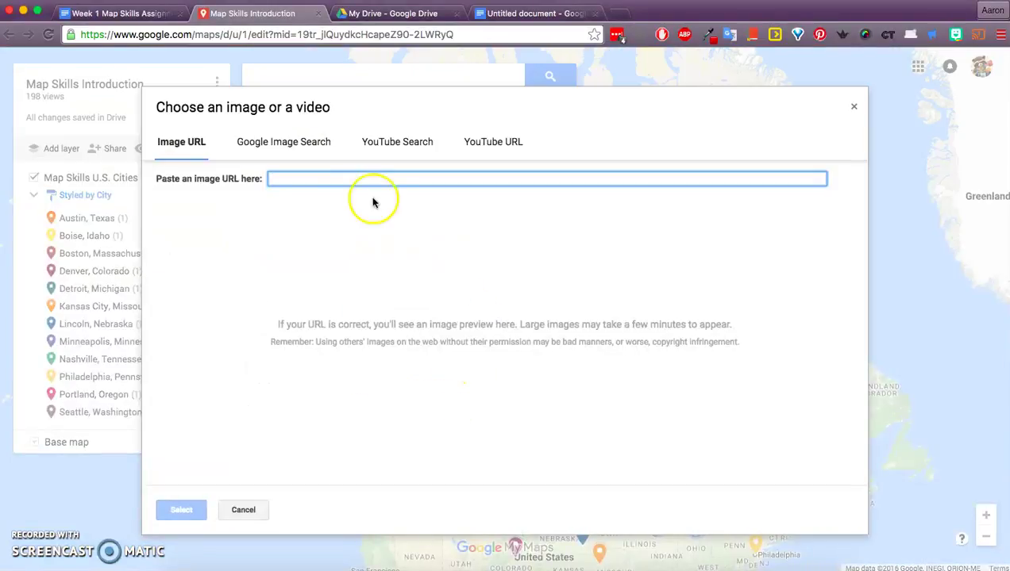
{"action": "right_click", "coordinate": [334, 179]}
{"action": "left_click", "coordinate": [367, 246]}
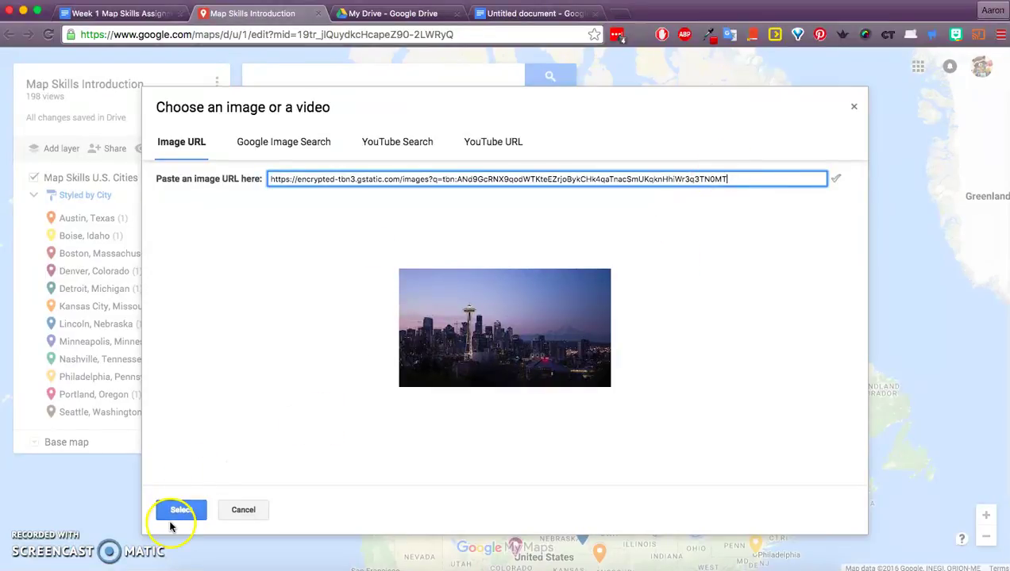
{"action": "left_click", "coordinate": [171, 520]}
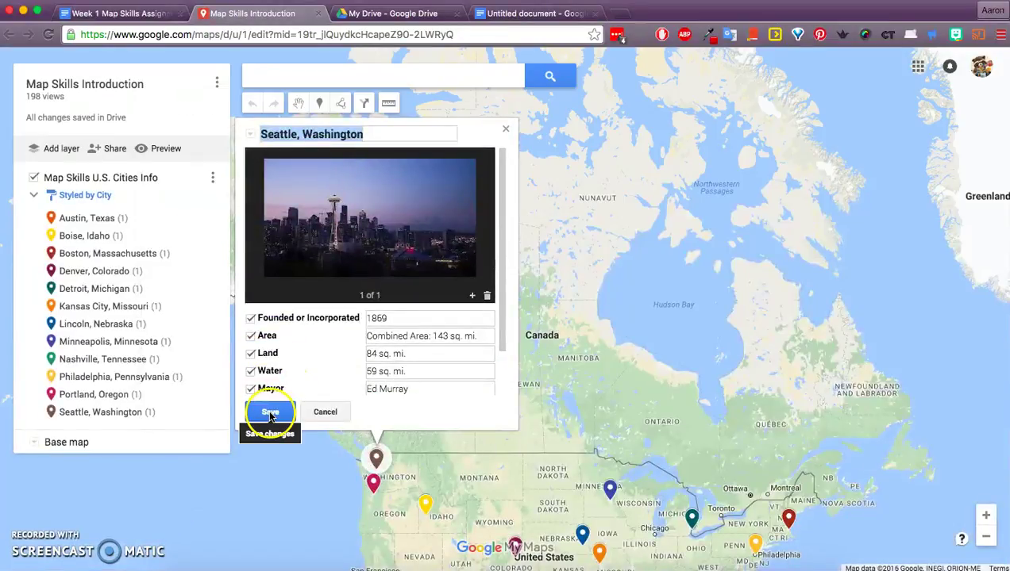
{"action": "left_click", "coordinate": [270, 413]}
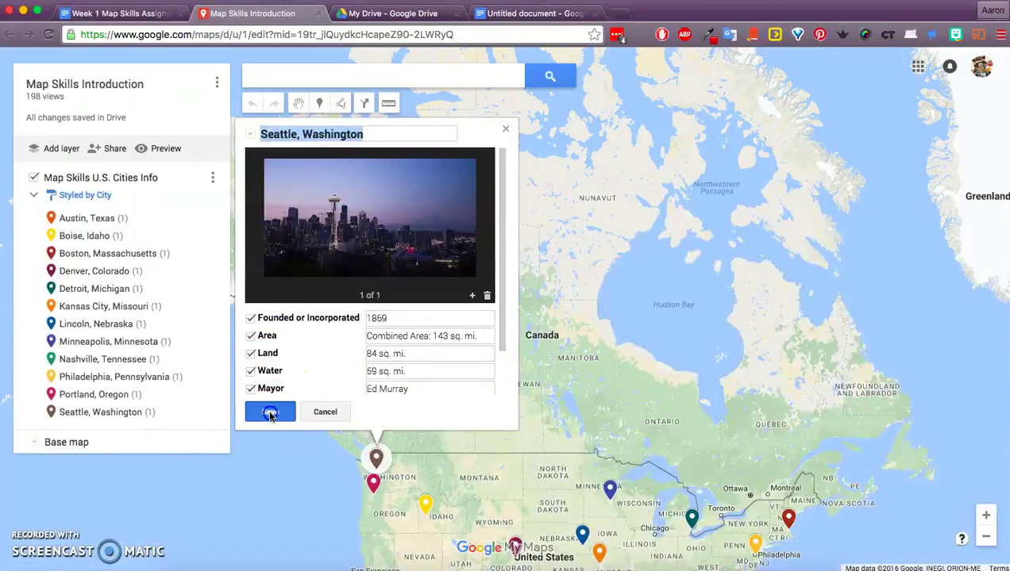
Close Seattle's card and open the Portland, Oregon pin's details.
{"action": "left_click", "coordinate": [505, 129]}
{"action": "left_click", "coordinate": [377, 458]}
{"action": "left_click", "coordinate": [577, 288]}
{"action": "left_click", "coordinate": [373, 481]}
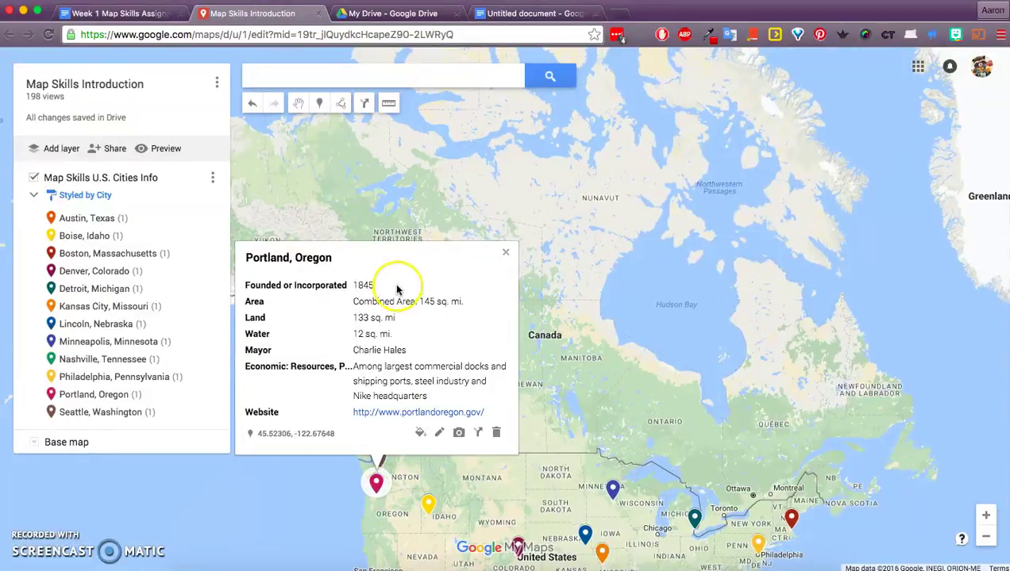
Search Research images for Portland, Oregon and copy a skyline photo's image address.
{"action": "left_click", "coordinate": [565, 223]}
{"action": "left_click", "coordinate": [529, 15]}
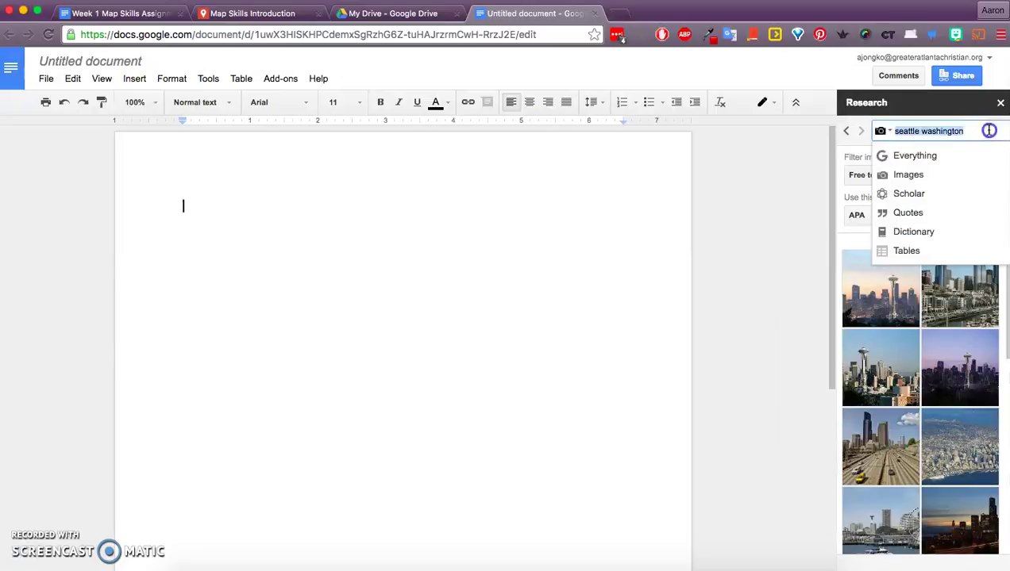
{"action": "left_click", "coordinate": [956, 174]}
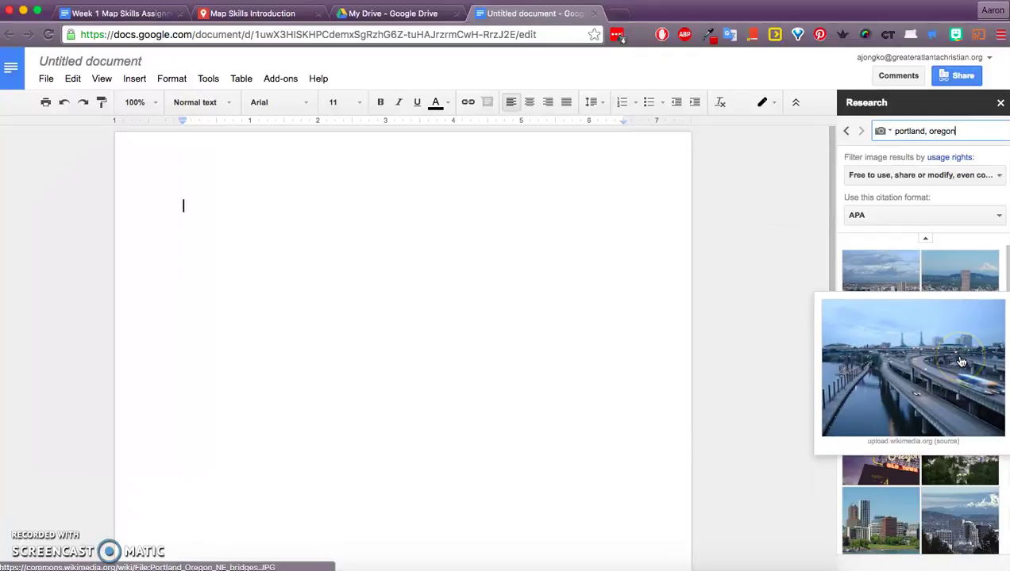
{"action": "mouse_move", "coordinate": [880, 290]}
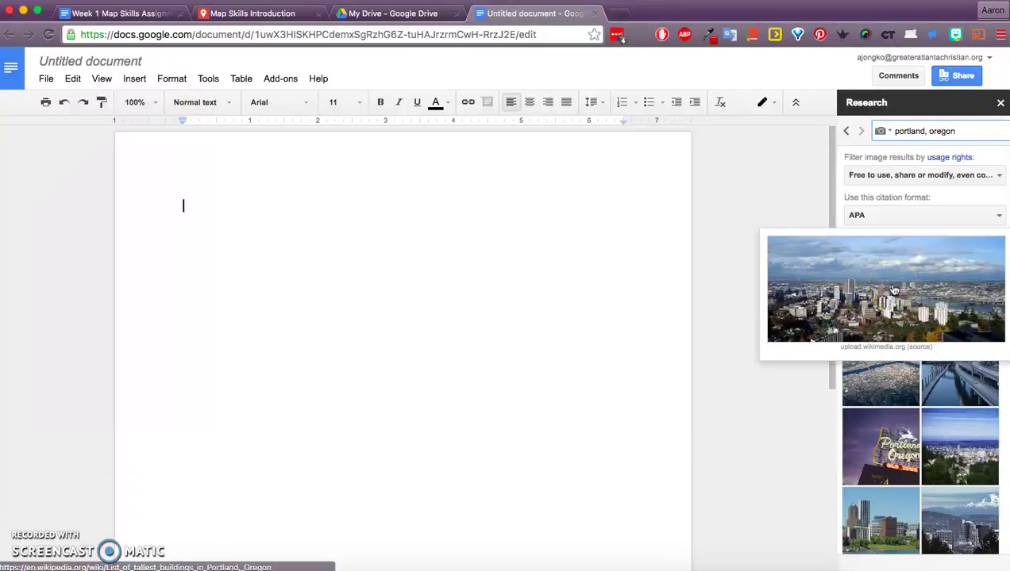
{"action": "right_click", "coordinate": [893, 287]}
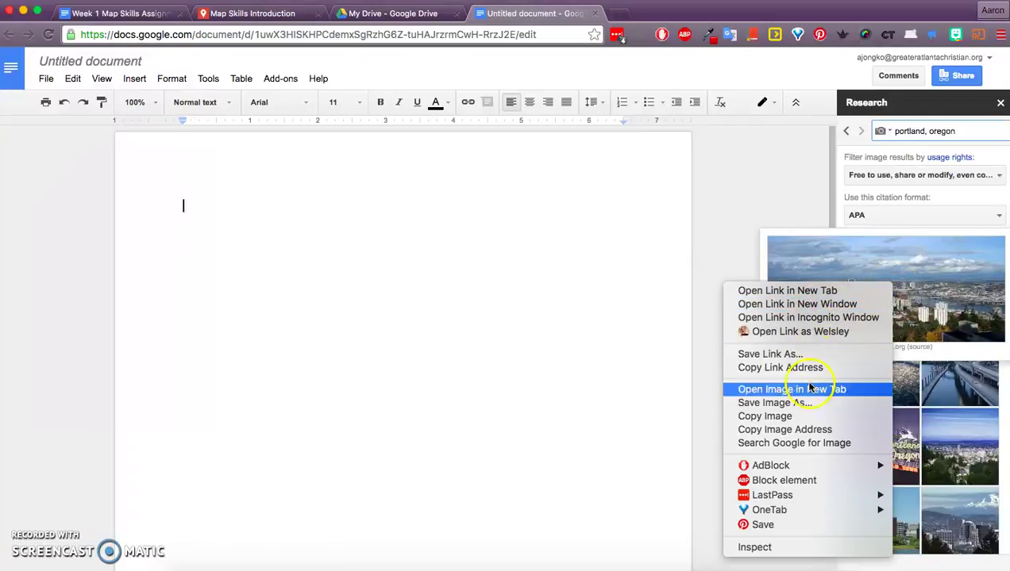
{"action": "left_click", "coordinate": [803, 435]}
Paste the Portland photo address into the Portland, Oregon pin's image URL, select it and save.
{"action": "left_click", "coordinate": [259, 15]}
{"action": "left_click", "coordinate": [376, 485]}
{"action": "left_click", "coordinate": [459, 435]}
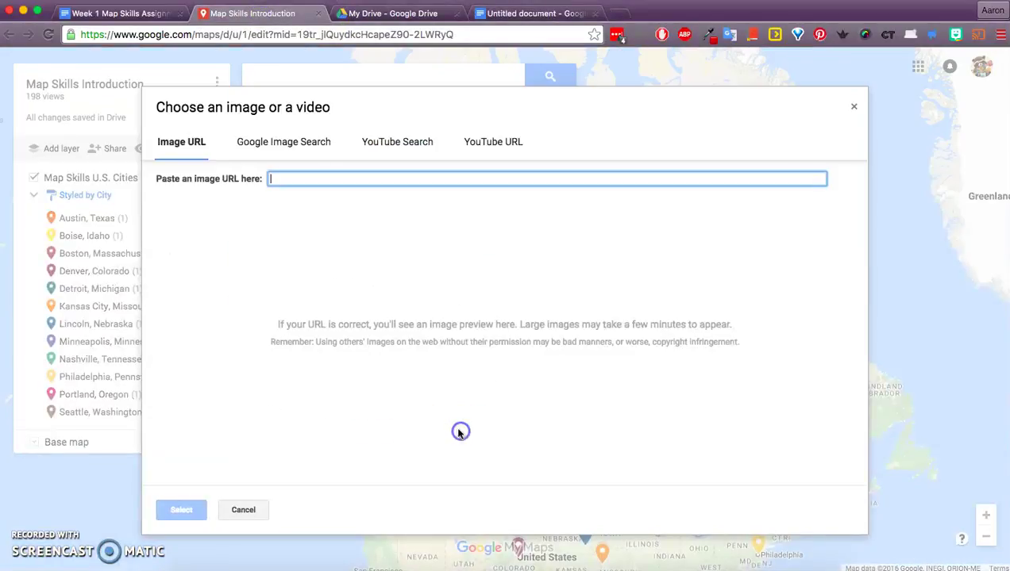
{"action": "right_click", "coordinate": [331, 176]}
{"action": "left_click", "coordinate": [362, 244]}
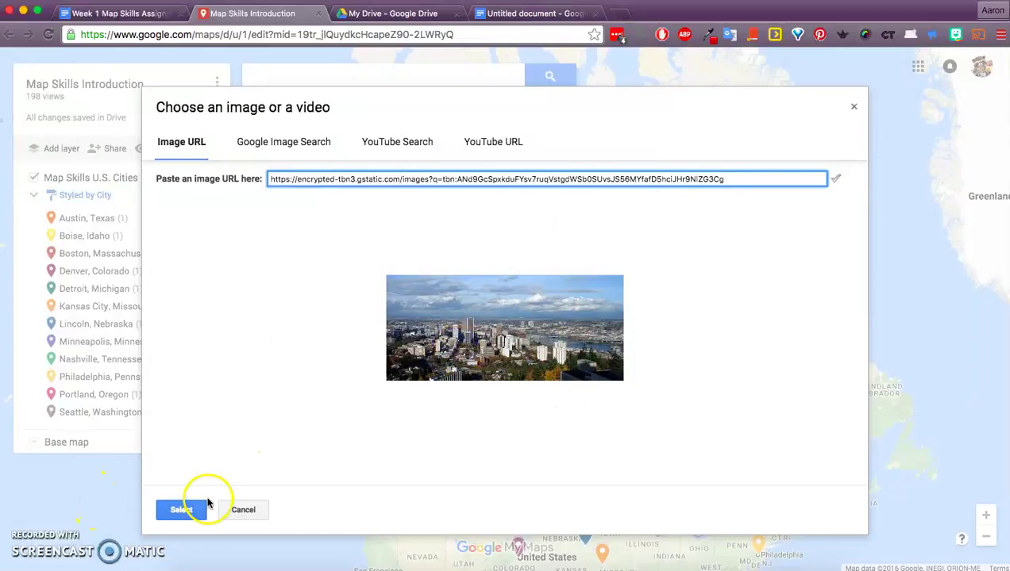
{"action": "left_click", "coordinate": [181, 510]}
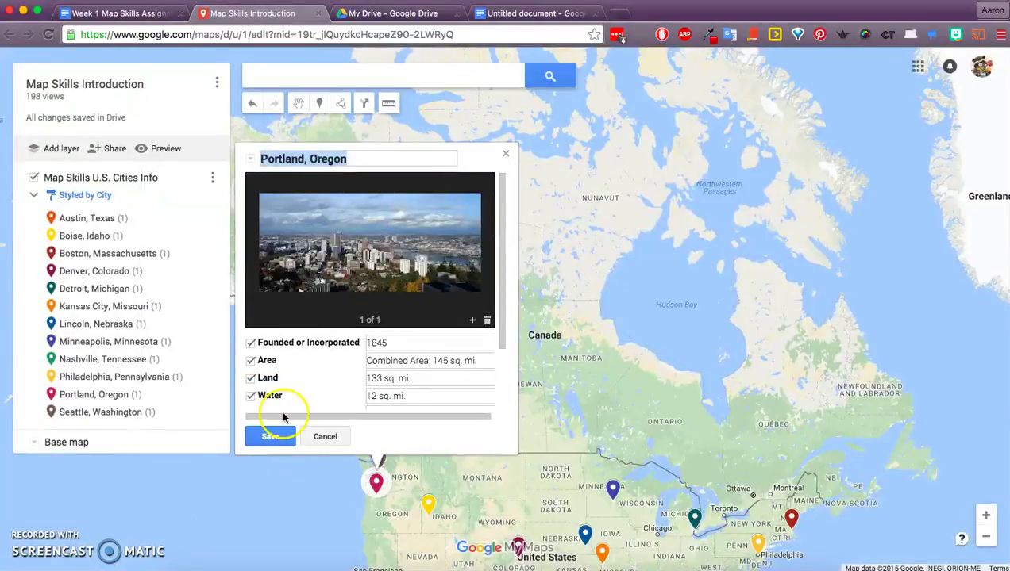
{"action": "left_click", "coordinate": [270, 436]}
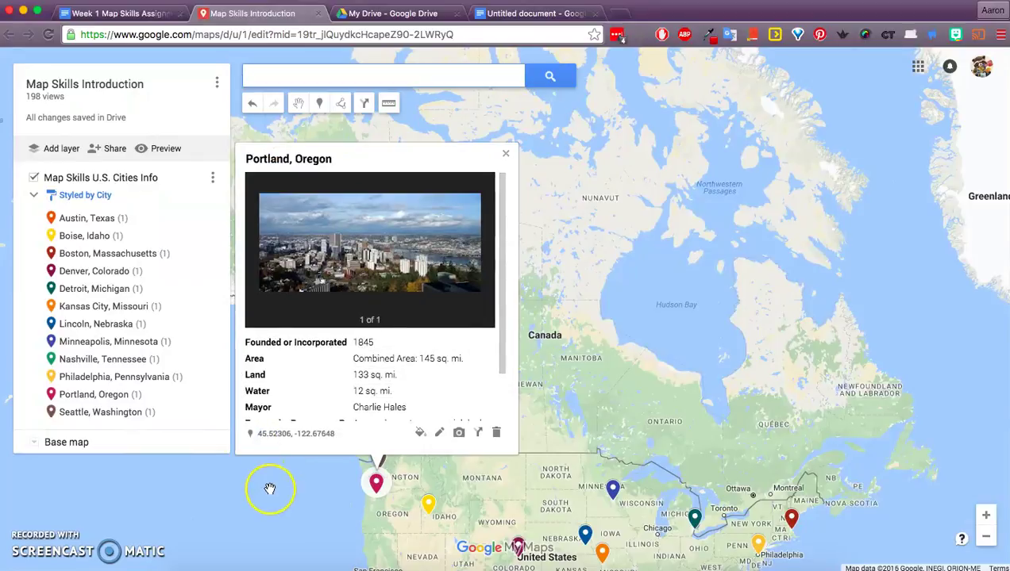
{"action": "left_click", "coordinate": [270, 488]}
{"action": "left_click_drag", "start_coordinate": [270, 488], "coordinate": [256, 355]}
Check the Boise, Portland and Seattle pins, then show Philadelphia's card with its skyline photo.
{"action": "left_click", "coordinate": [416, 371]}
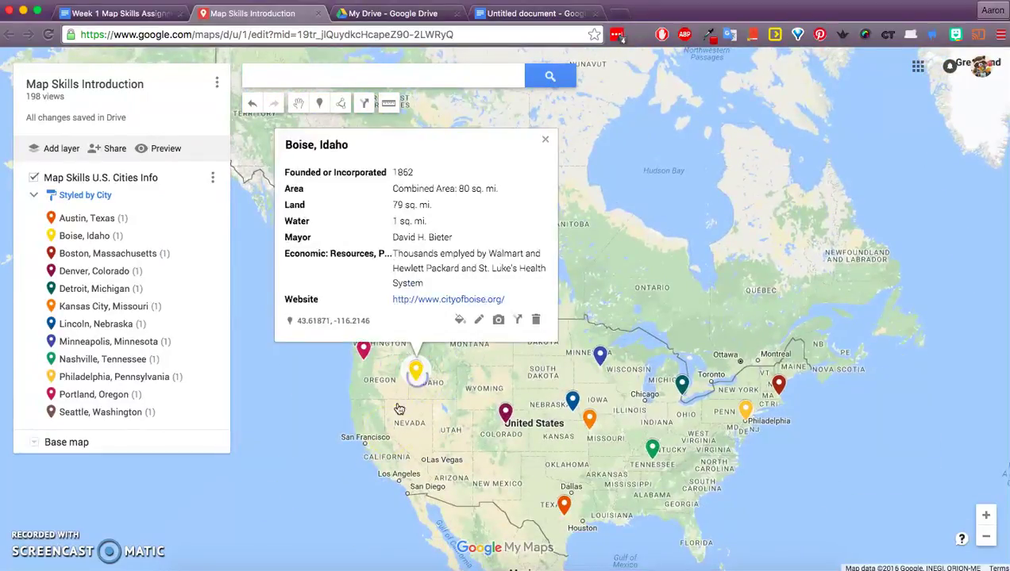
{"action": "left_click", "coordinate": [436, 413]}
{"action": "left_click", "coordinate": [369, 362]}
{"action": "left_click", "coordinate": [548, 325]}
{"action": "left_click", "coordinate": [379, 433]}
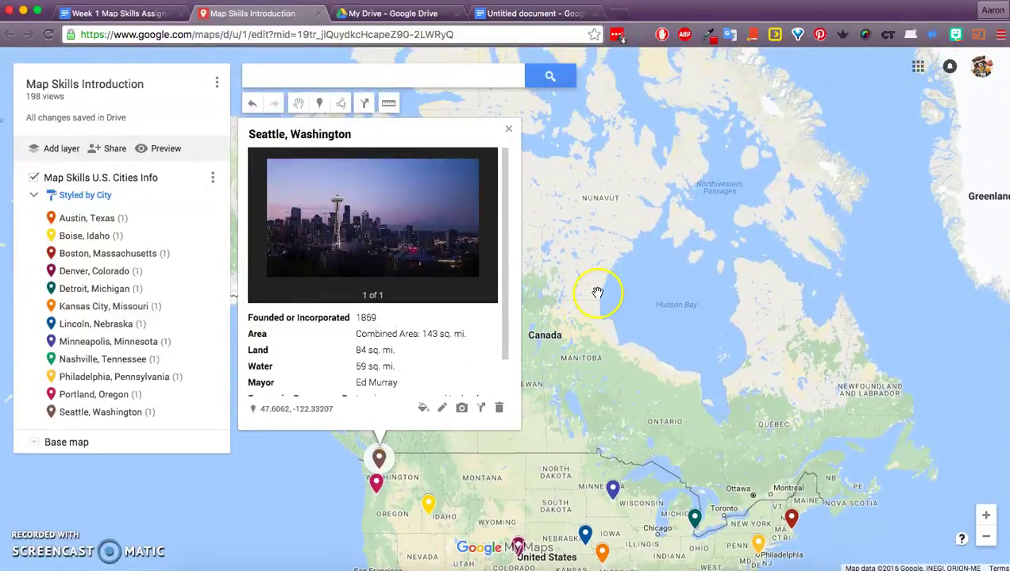
{"action": "left_click", "coordinate": [597, 293]}
{"action": "left_click_drag", "start_coordinate": [568, 436], "coordinate": [542, 225]}
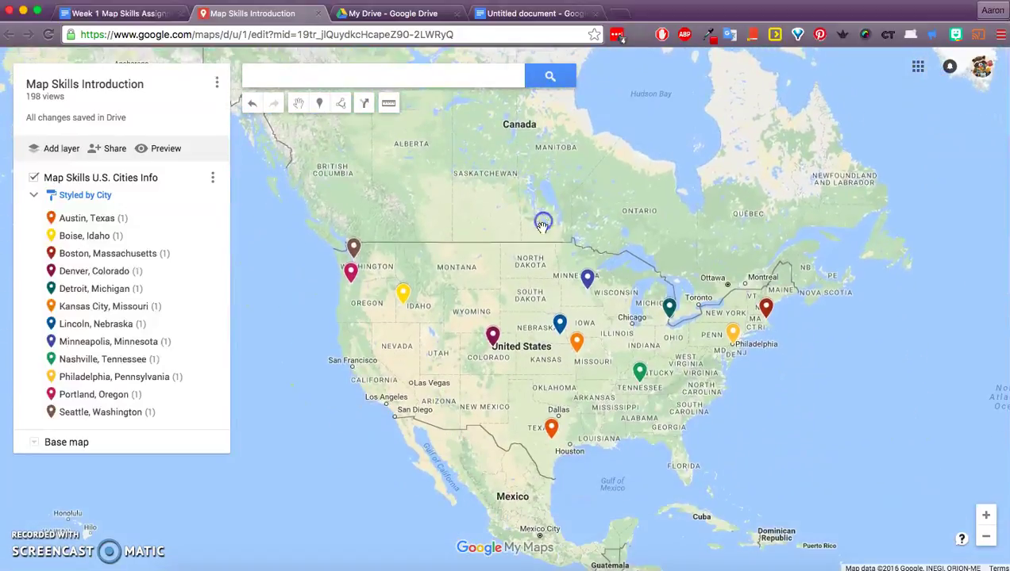
{"action": "left_click", "coordinate": [730, 333]}
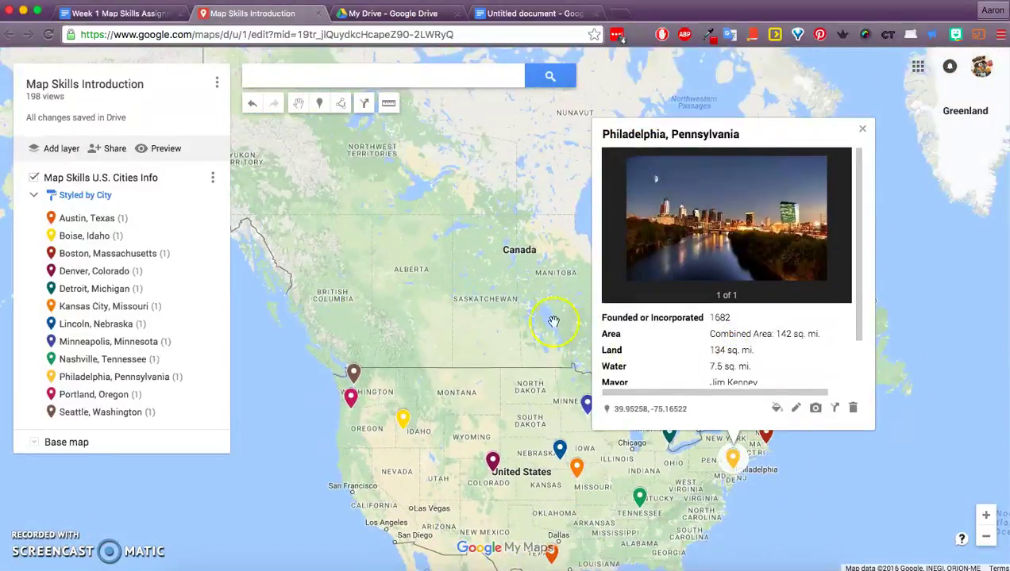